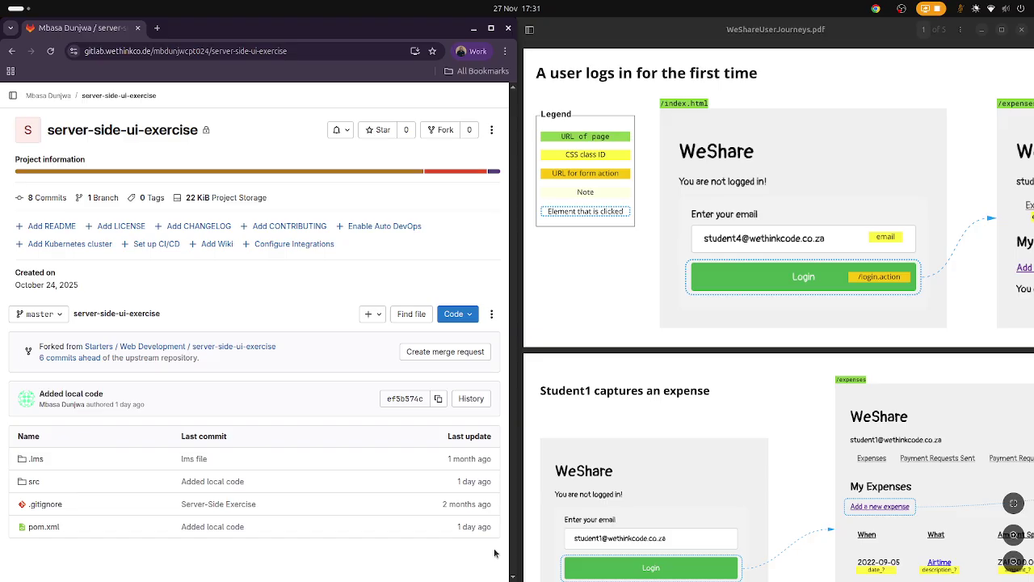
# Copy the server-side-ui-exercise repository's SSH clone URL from GitLab's Code menu.
pyautogui.click(468, 321)
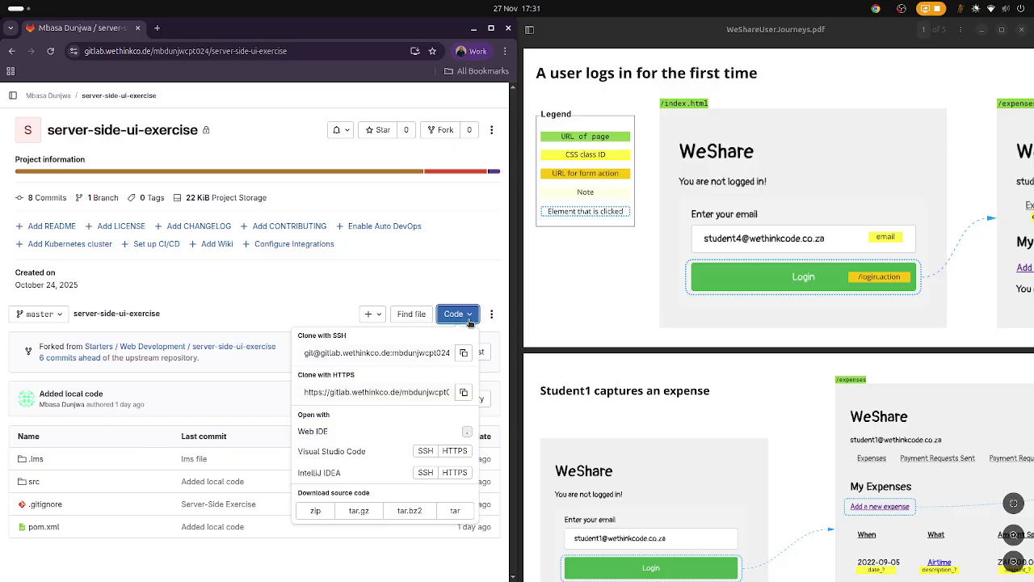
pyautogui.click(463, 352)
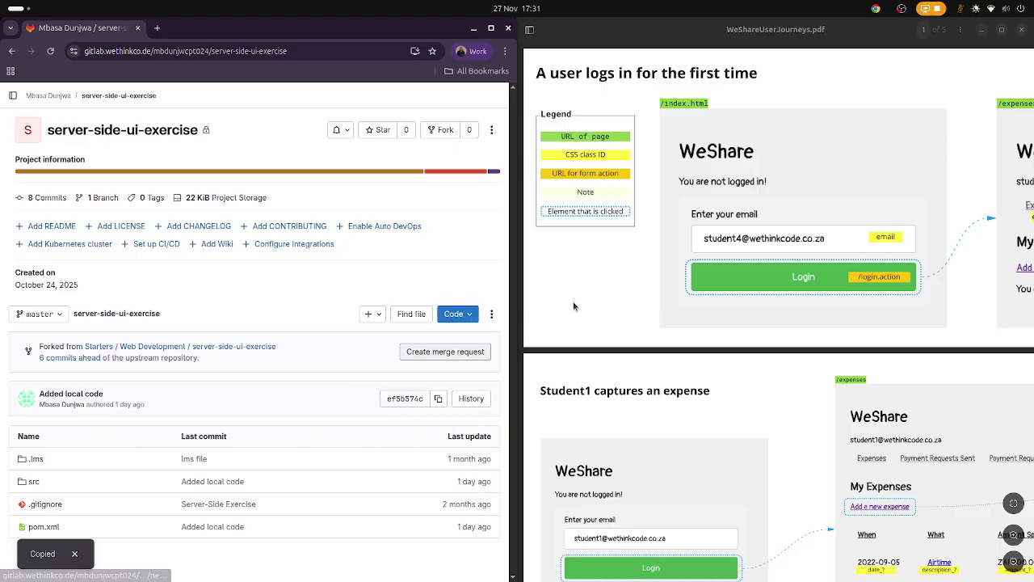
pyautogui.moveTo(3, 194)
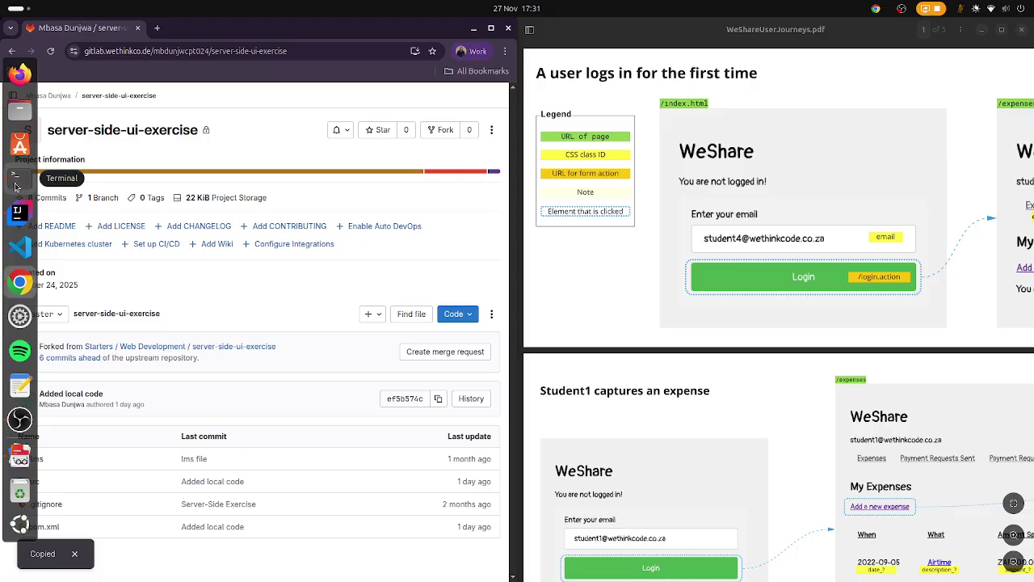
# Run git clone with the pasted SSH URL in a terminal, then start IntelliJ IDEA.
pyautogui.click(15, 187)
pyautogui.write('g')
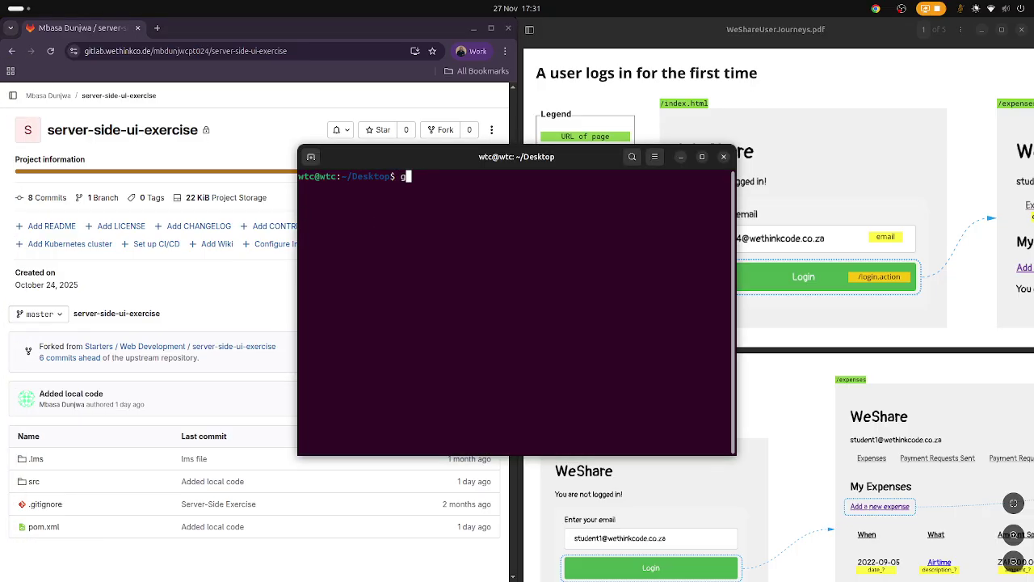
pyautogui.write('it clone')
pyautogui.hotkey('ctrl', 'shift', 'v')
pyautogui.press('Return')
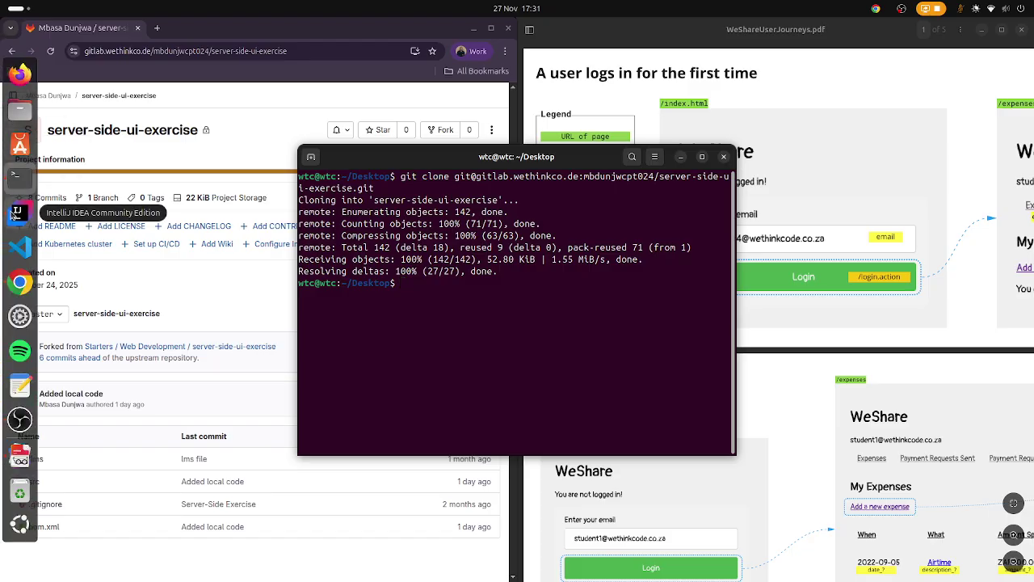
pyautogui.click(18, 213)
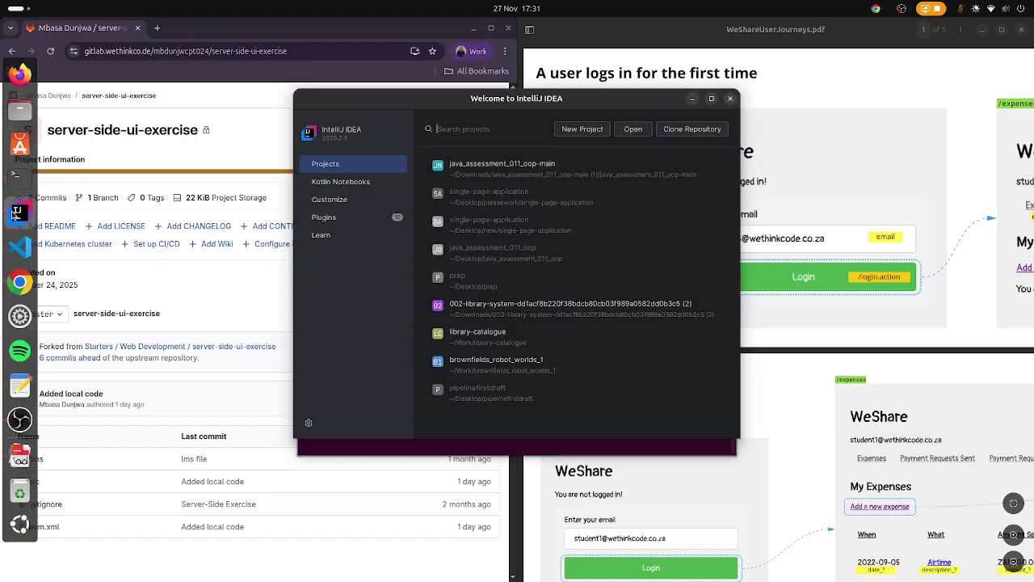
# Open ~/Desktop/server-side-ui-exercise as a project from IntelliJ's Welcome screen.
pyautogui.click(636, 129)
pyautogui.click(493, 165)
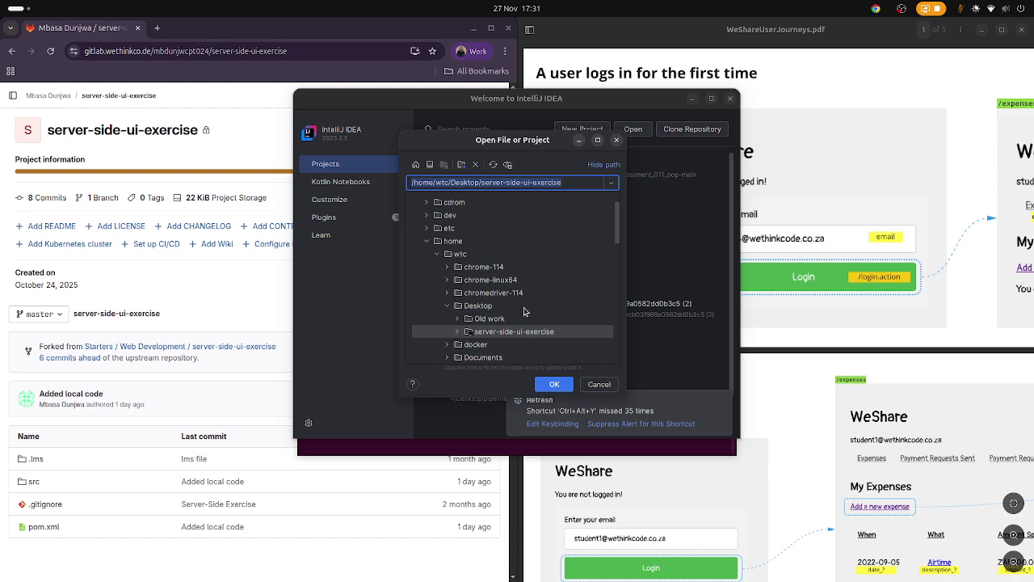
pyautogui.click(553, 385)
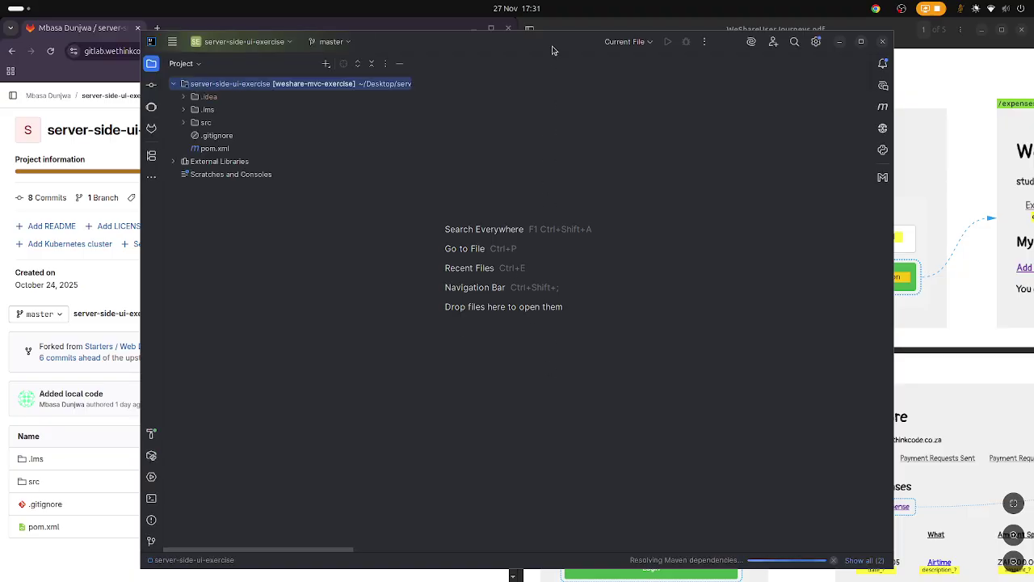
# Expand src/main/java down to the weshare server package in the project tree.
pyautogui.moveTo(2, 308)
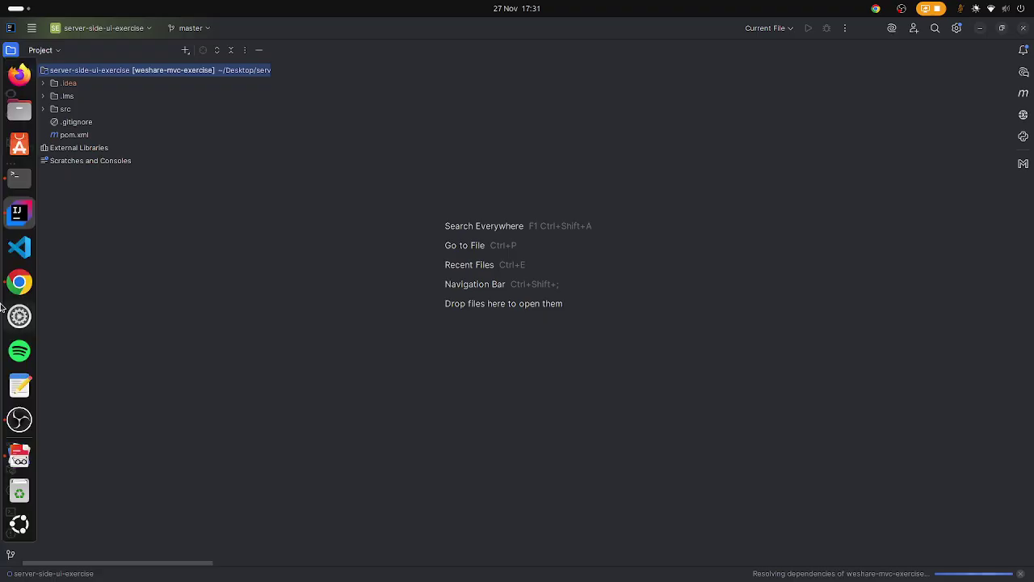
pyautogui.click(19, 420)
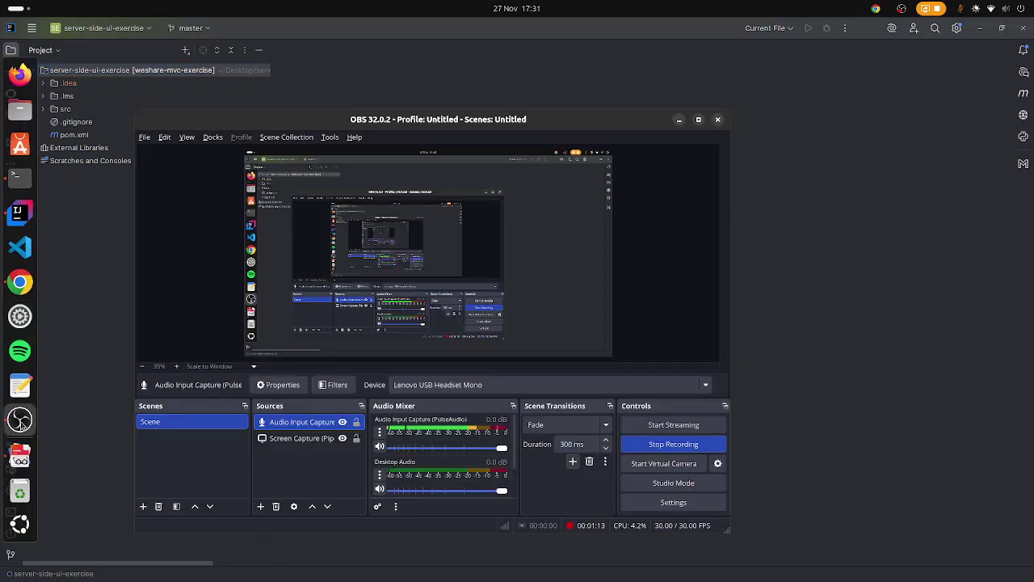
pyautogui.click(20, 213)
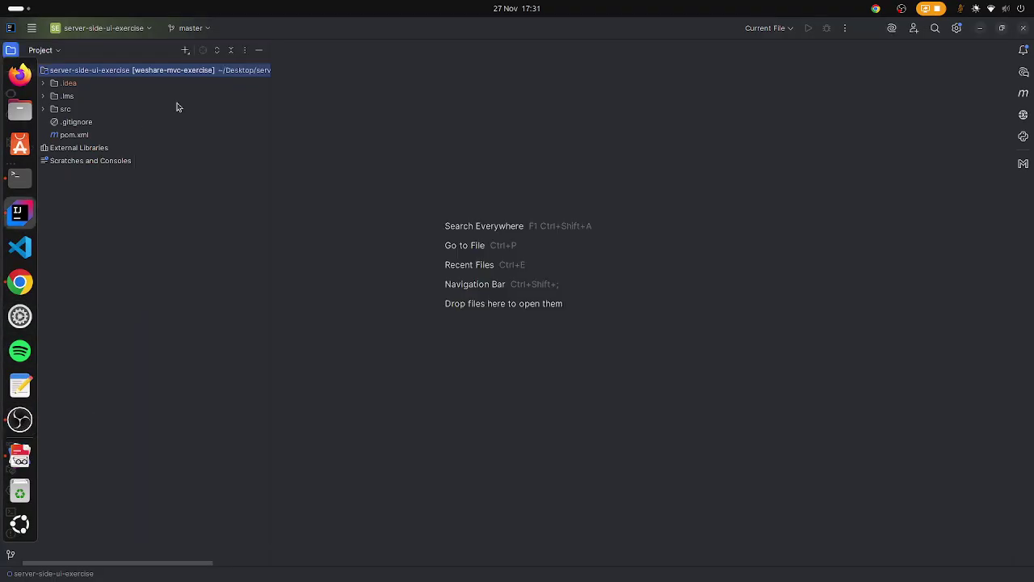
pyautogui.doubleClick(76, 110)
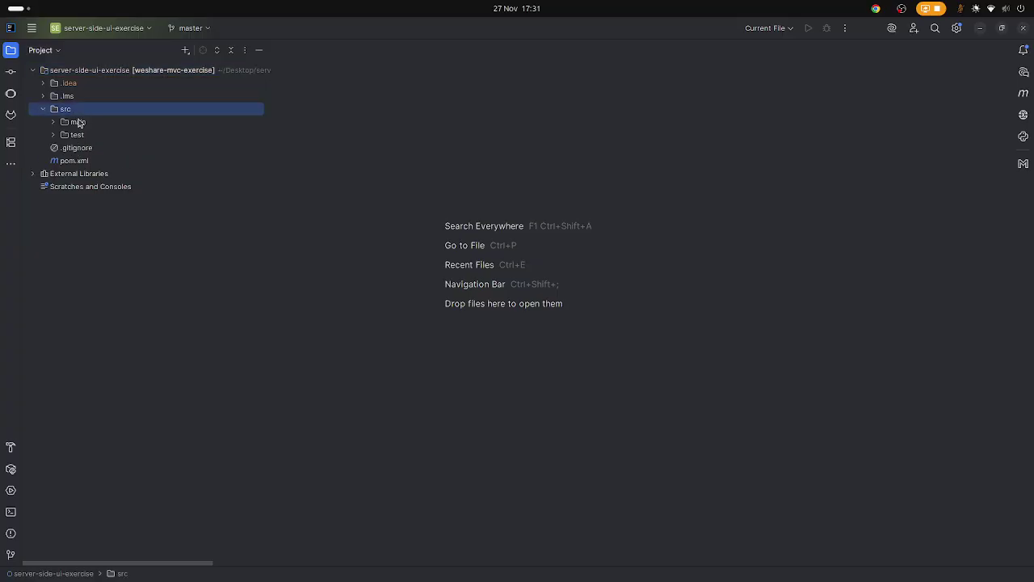
pyautogui.doubleClick(78, 121)
pyautogui.doubleClick(86, 135)
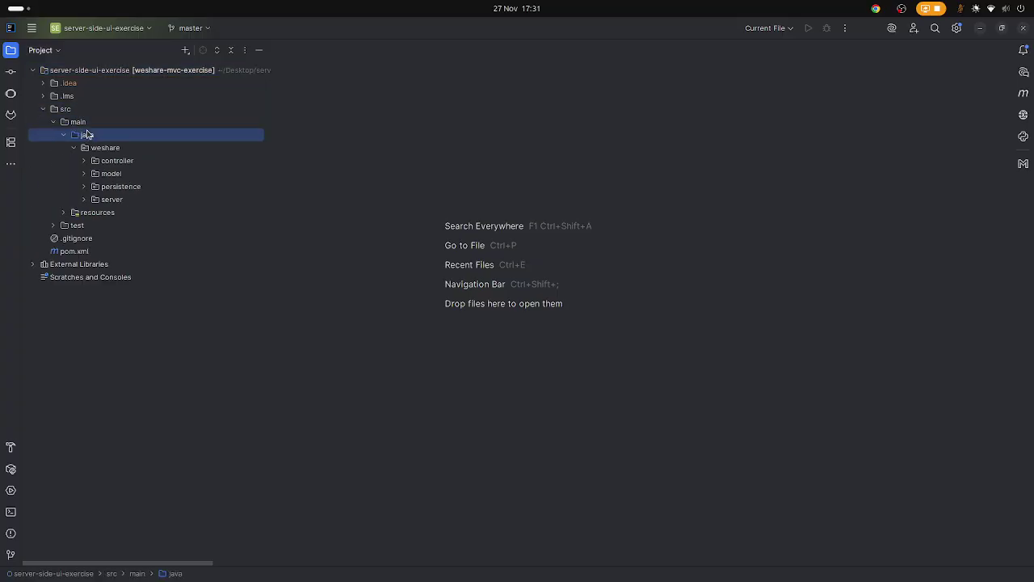
pyautogui.doubleClick(110, 200)
# Run WeShareServer.main() and follow the console's localhost:5050 link.
pyautogui.click(121, 239)
pyautogui.rightClick(123, 238)
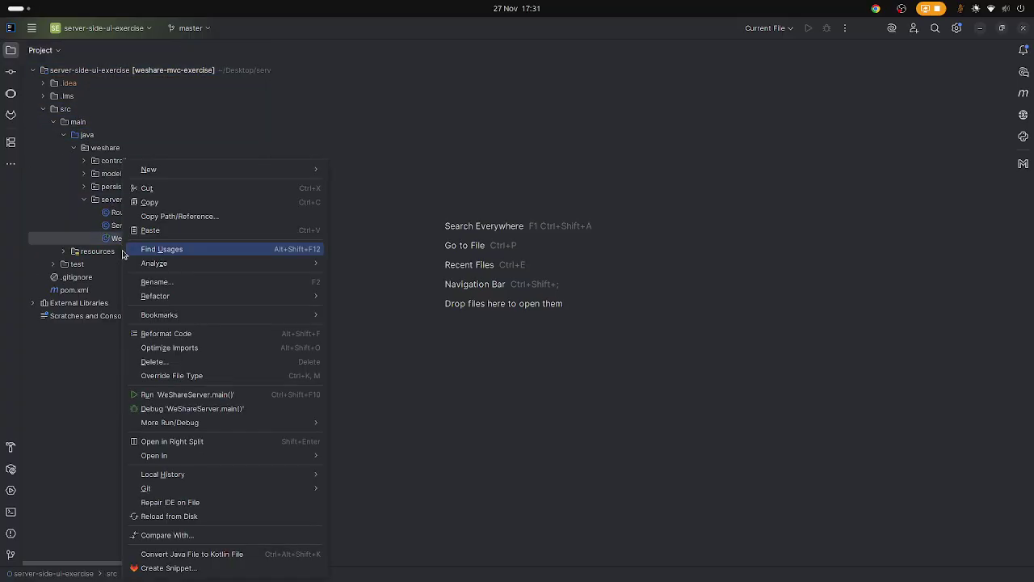
pyautogui.click(135, 398)
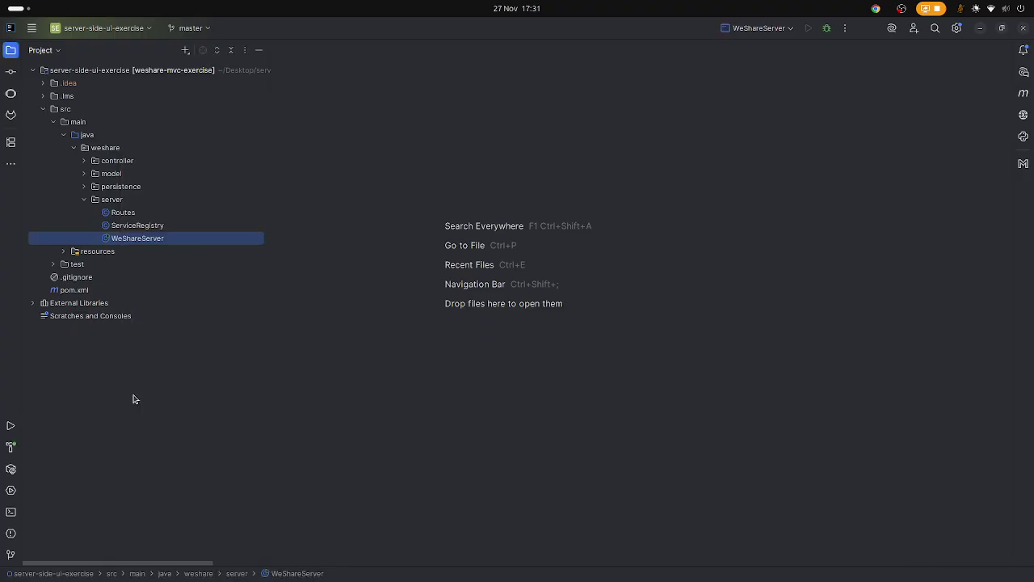
pyautogui.doubleClick(172, 240)
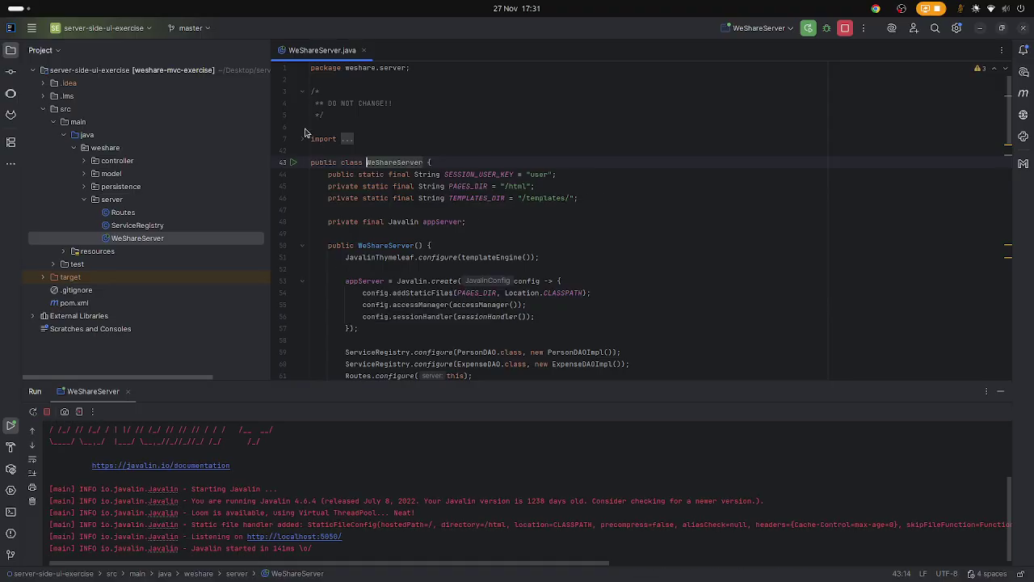
pyautogui.click(304, 539)
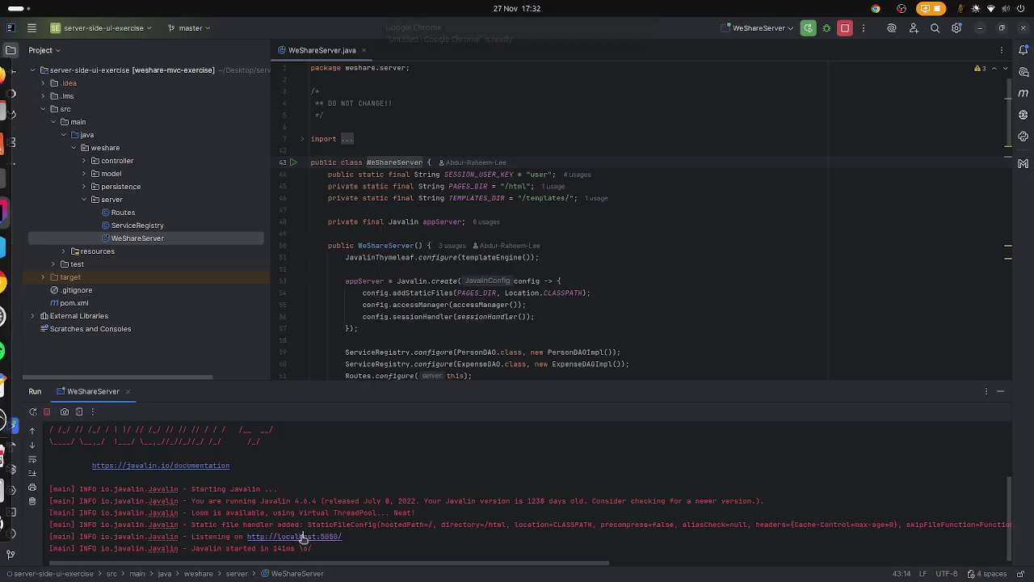
# Log in to WeShare at localhost:5050 with the first student's email address.
pyautogui.click(487, 60)
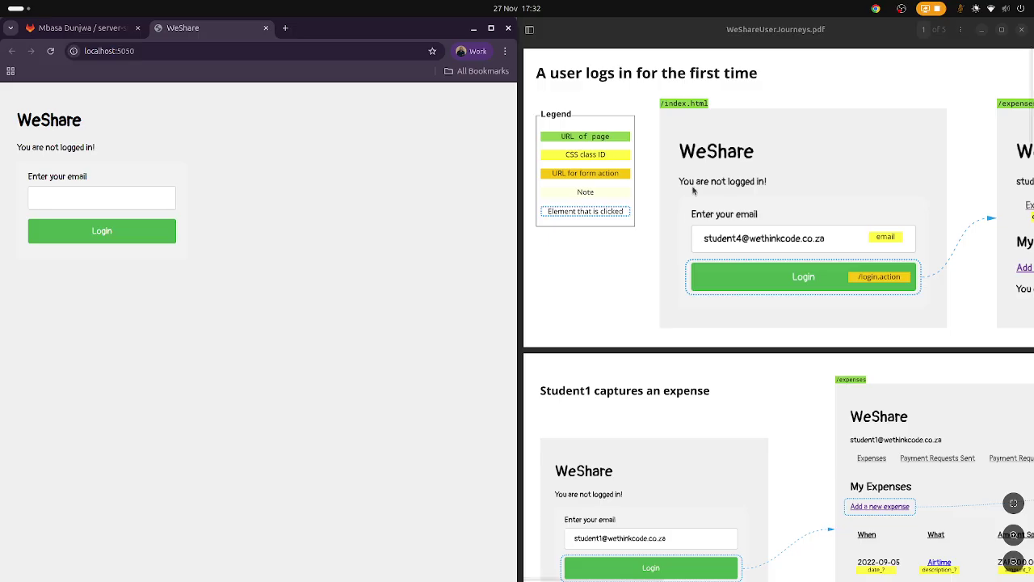
pyautogui.click(129, 199)
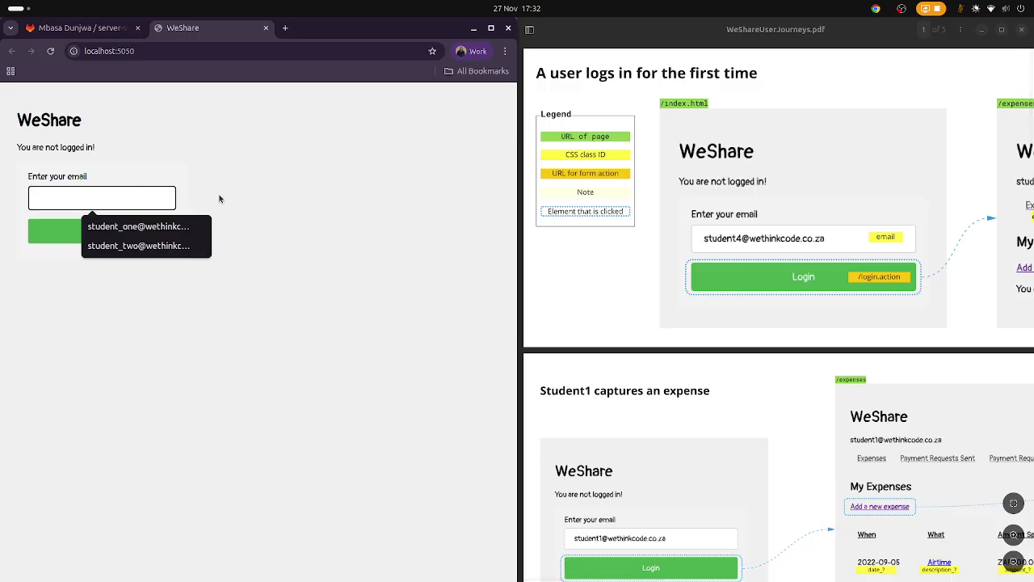
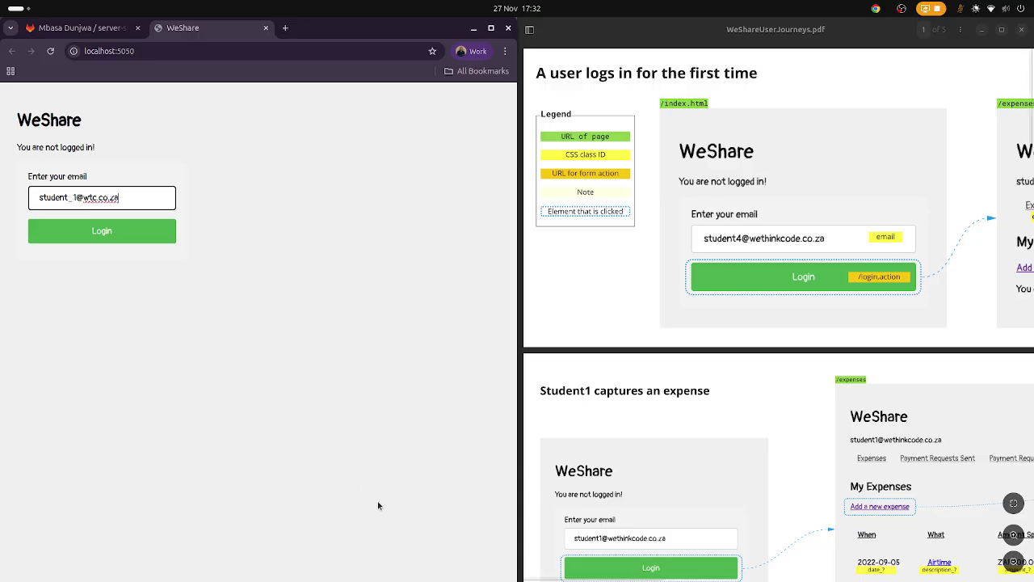
pyautogui.click(138, 240)
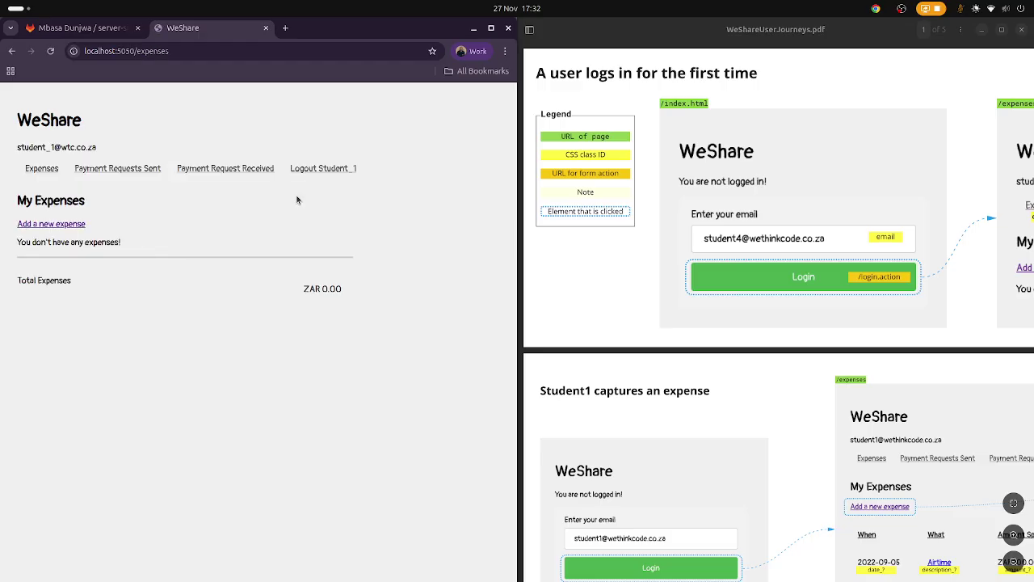
pyautogui.click(763, 278)
pyautogui.hscroll(3, 763, 278)
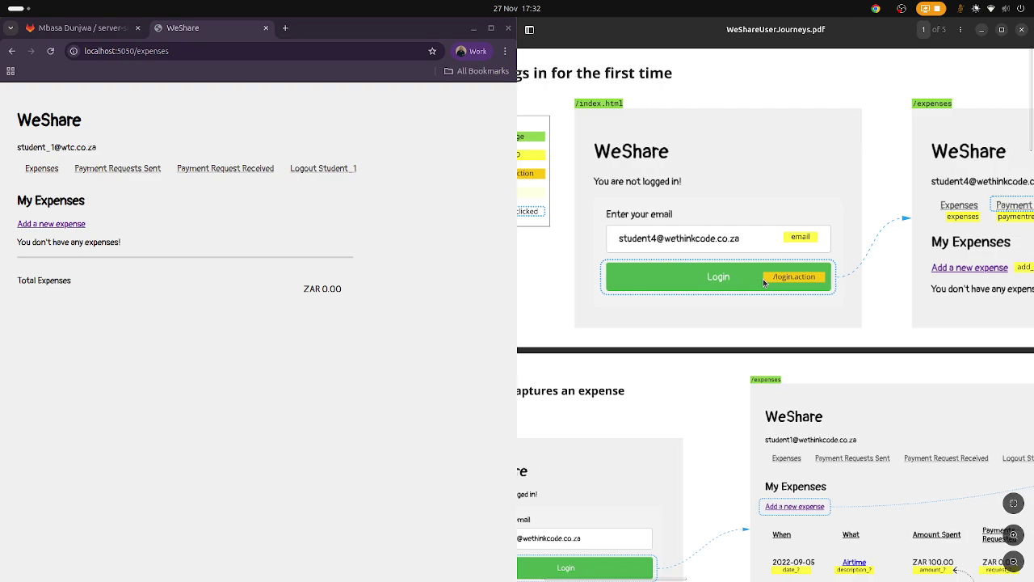
pyautogui.hscroll(10, 763, 278)
pyautogui.hscroll(-1, 763, 278)
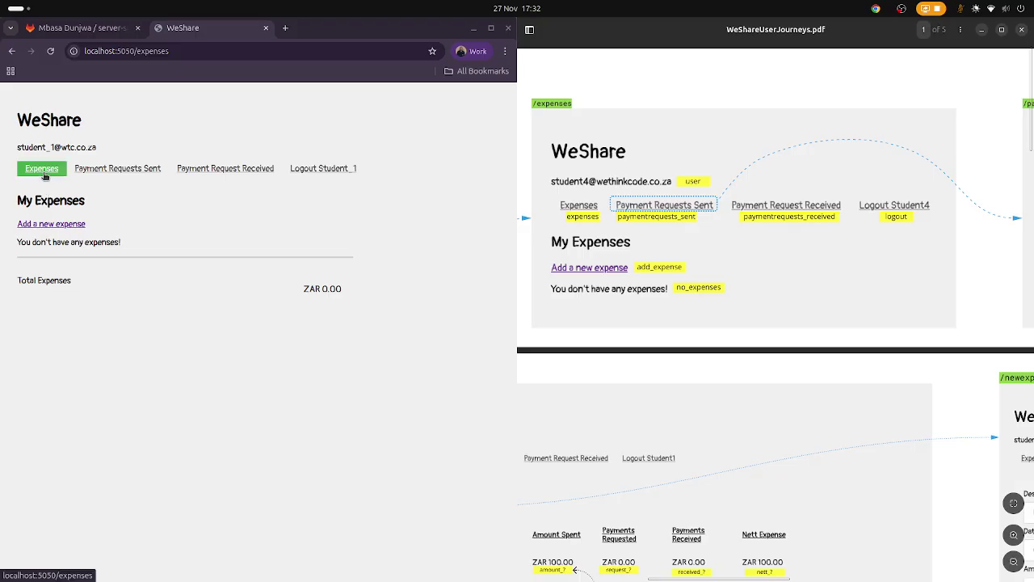
pyautogui.click(139, 170)
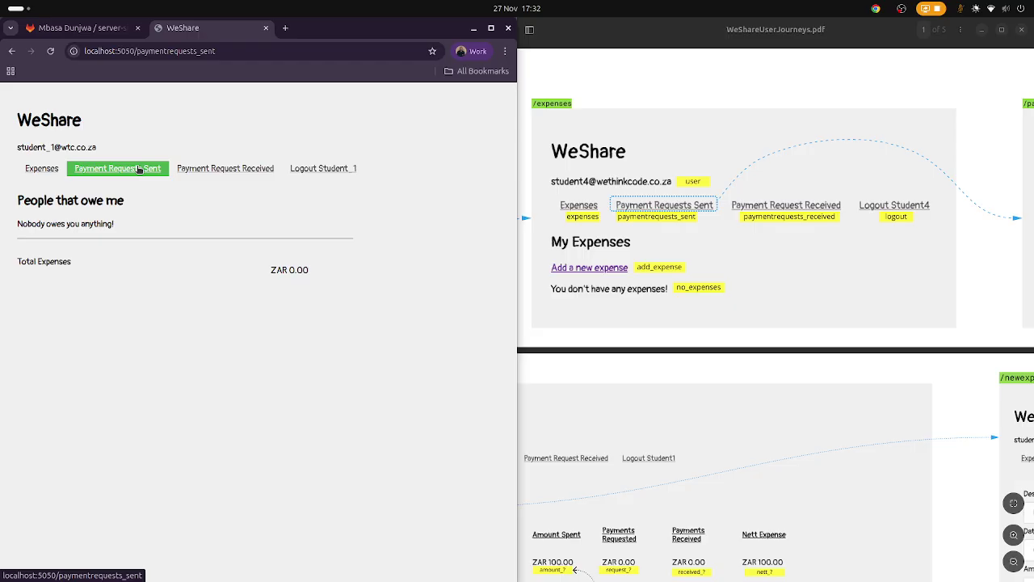
pyautogui.click(216, 168)
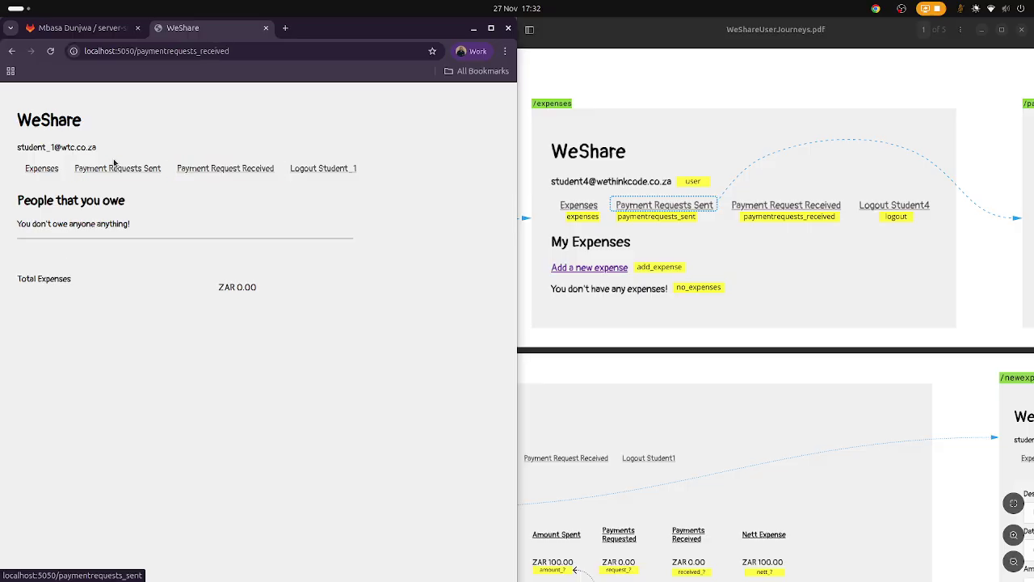
pyautogui.click(57, 170)
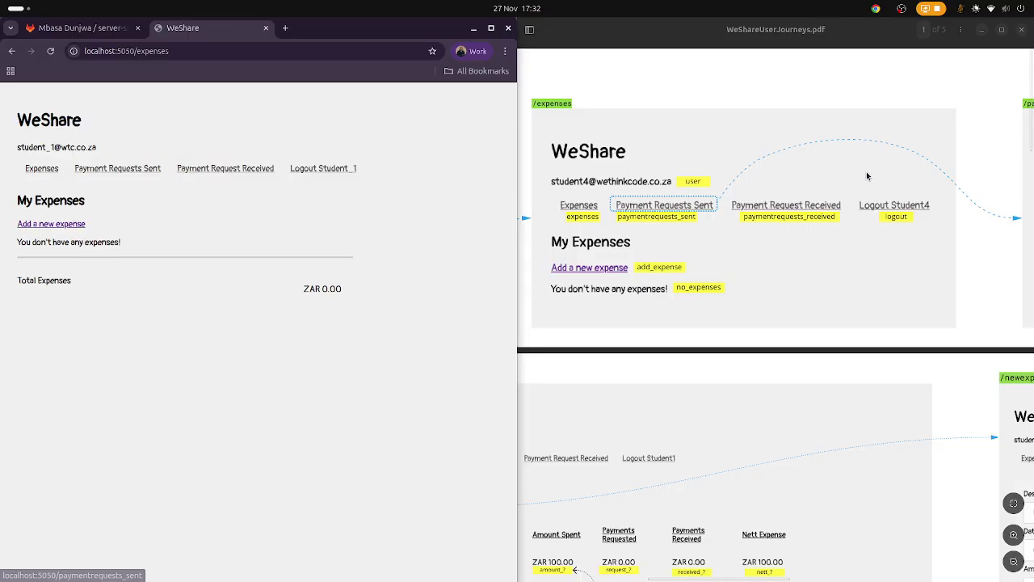
pyautogui.hscroll(2, 868, 175)
pyautogui.hscroll(5, 867, 176)
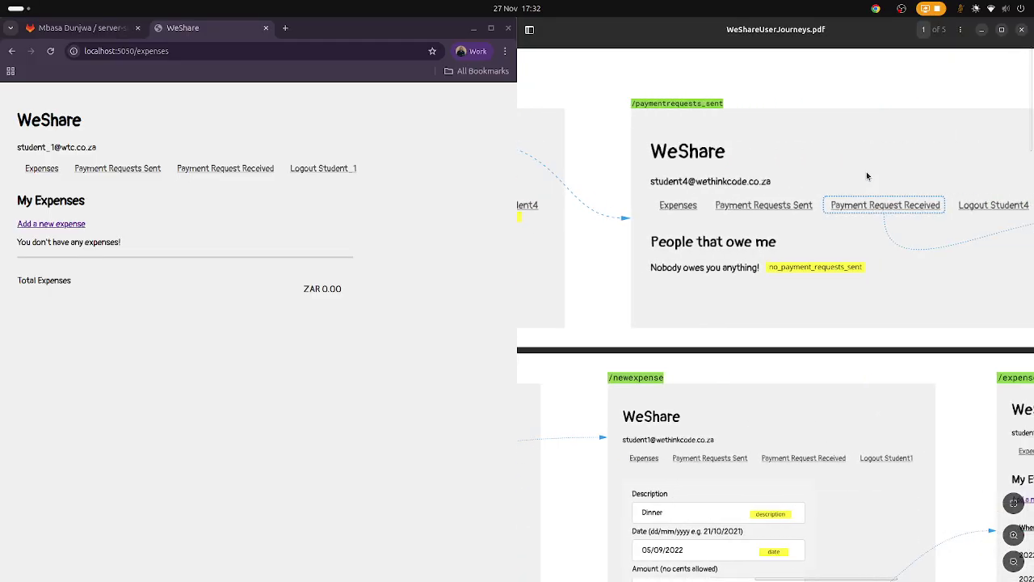
pyautogui.hscroll(8, 867, 176)
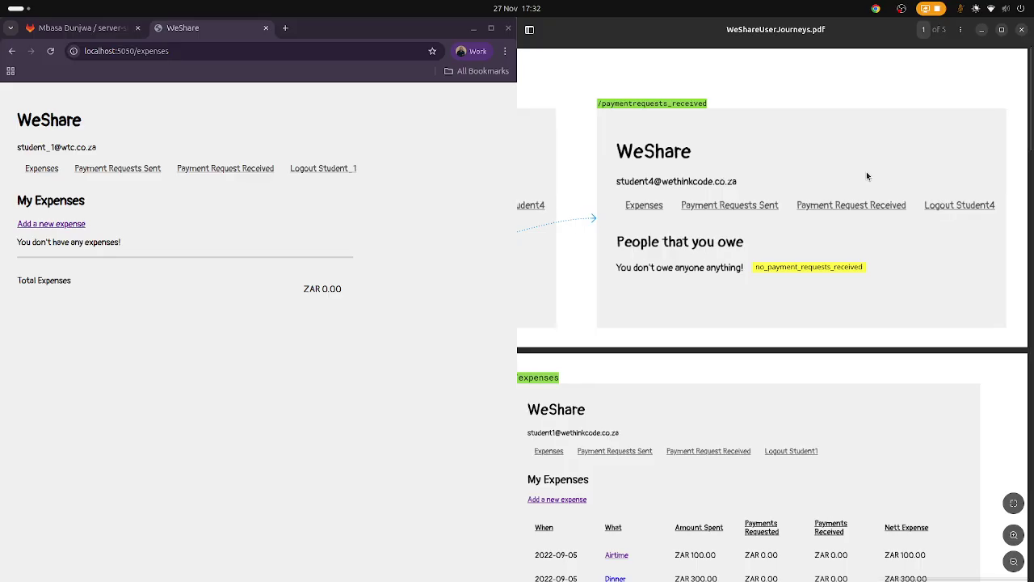
pyautogui.hscroll(-15, 868, 176)
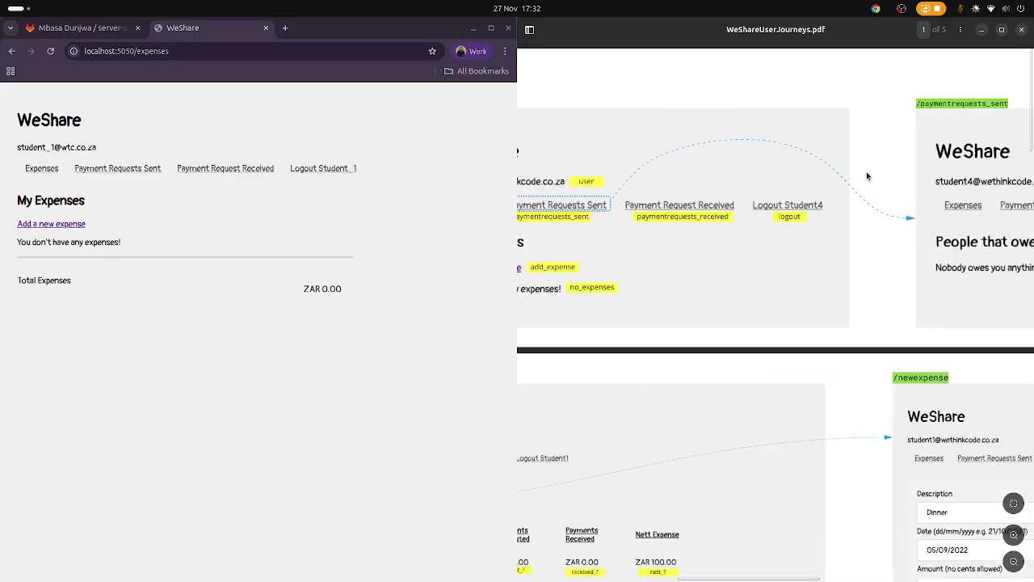
pyautogui.scroll(-5, 867, 176)
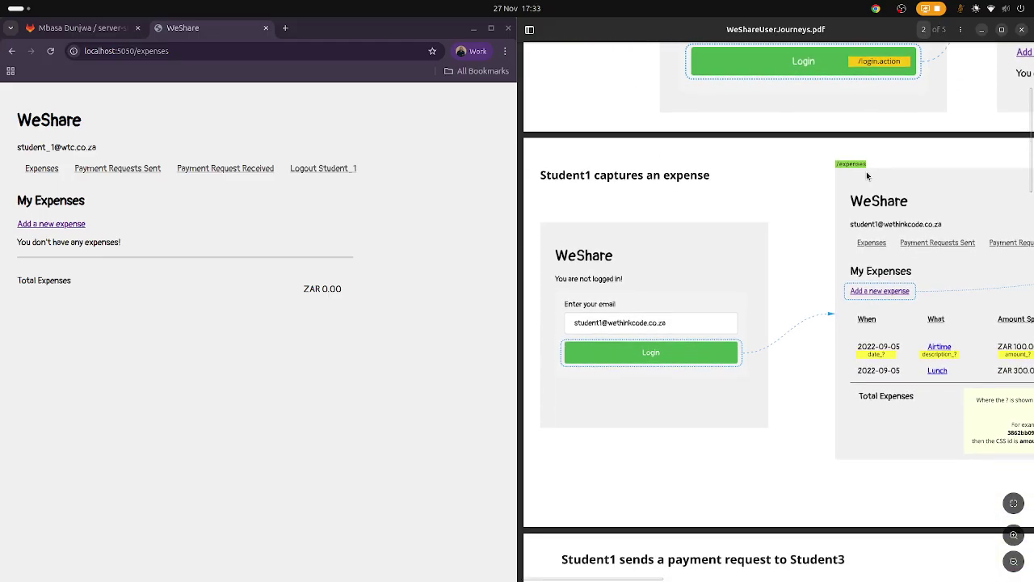
pyautogui.scroll(1, 867, 176)
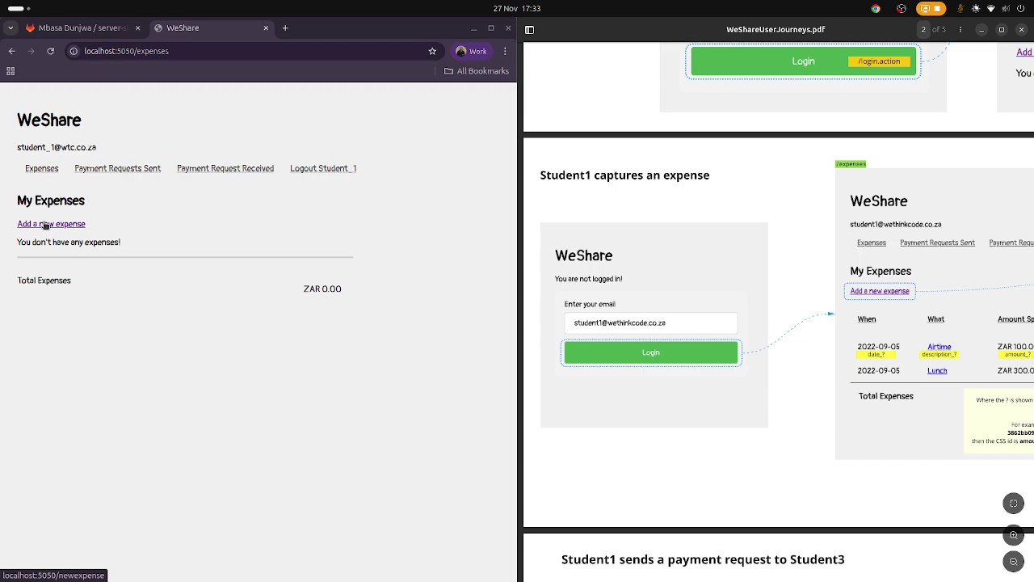
# Add a Lunch expense dated 27/11/2025 for ZAR 100.00.
pyautogui.click(46, 224)
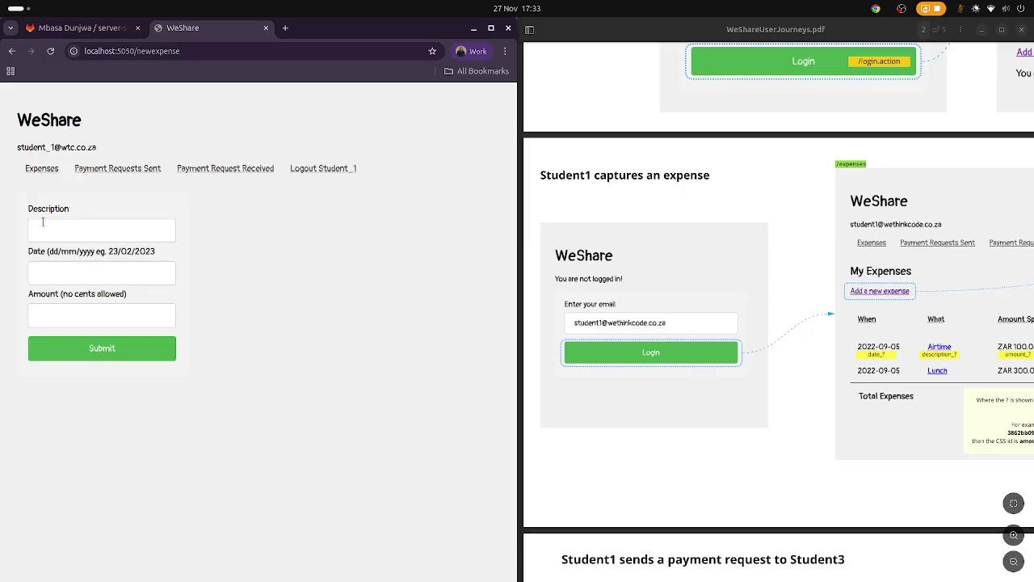
pyautogui.click(62, 230)
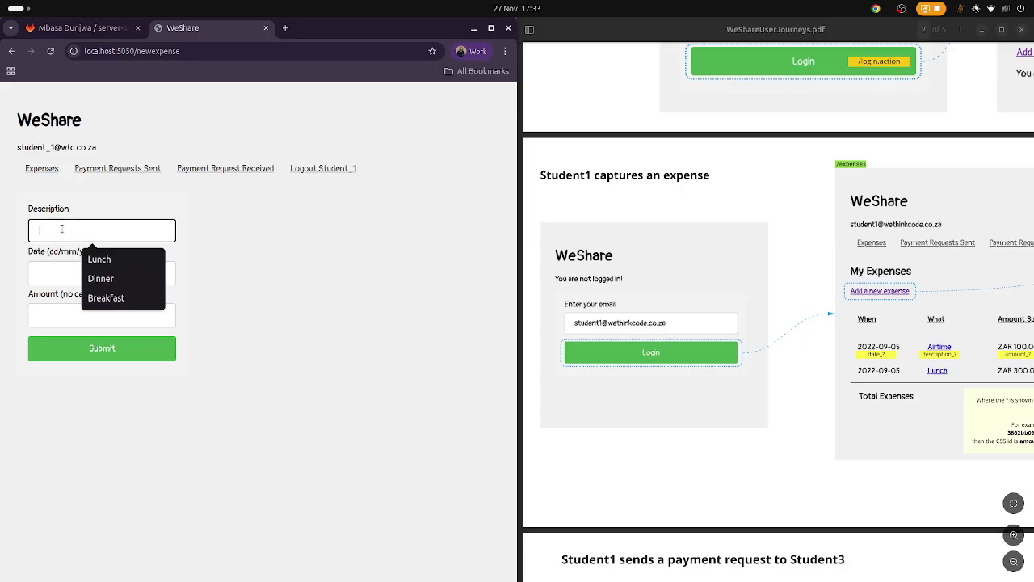
pyautogui.click(92, 262)
pyautogui.click(77, 273)
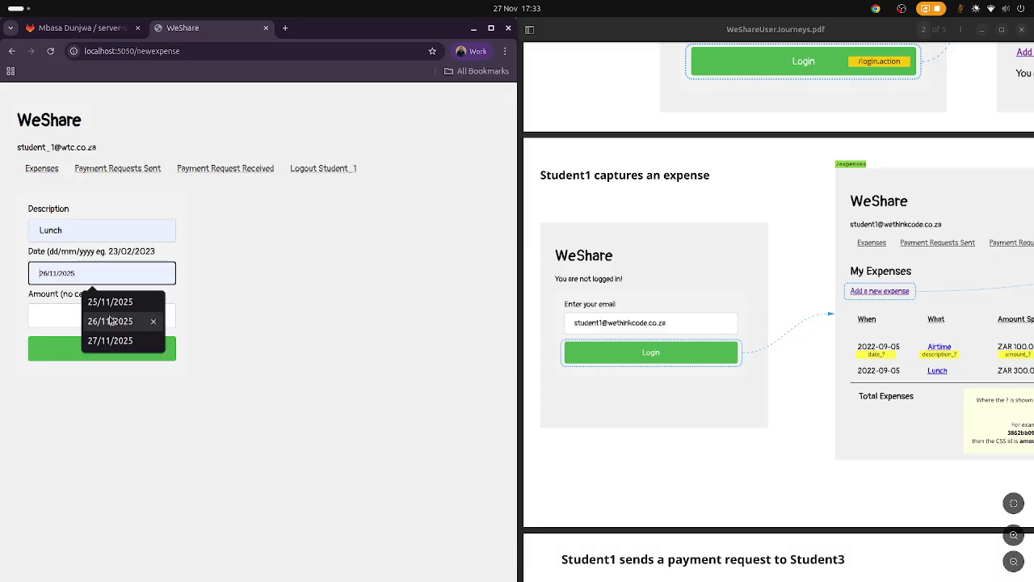
pyautogui.click(105, 341)
pyautogui.click(93, 317)
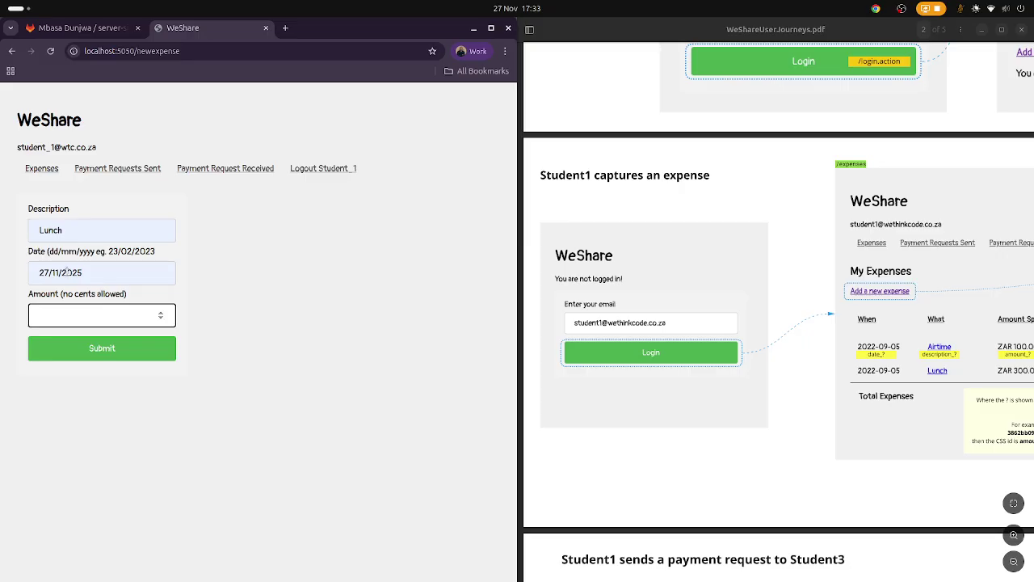
pyautogui.write('100')
pyautogui.click(103, 350)
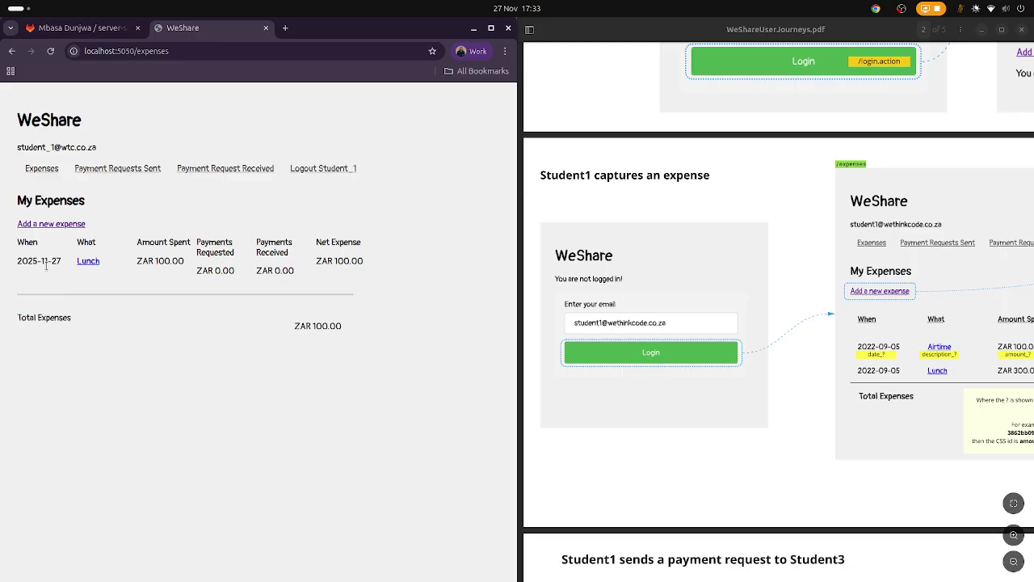
pyautogui.click(708, 350)
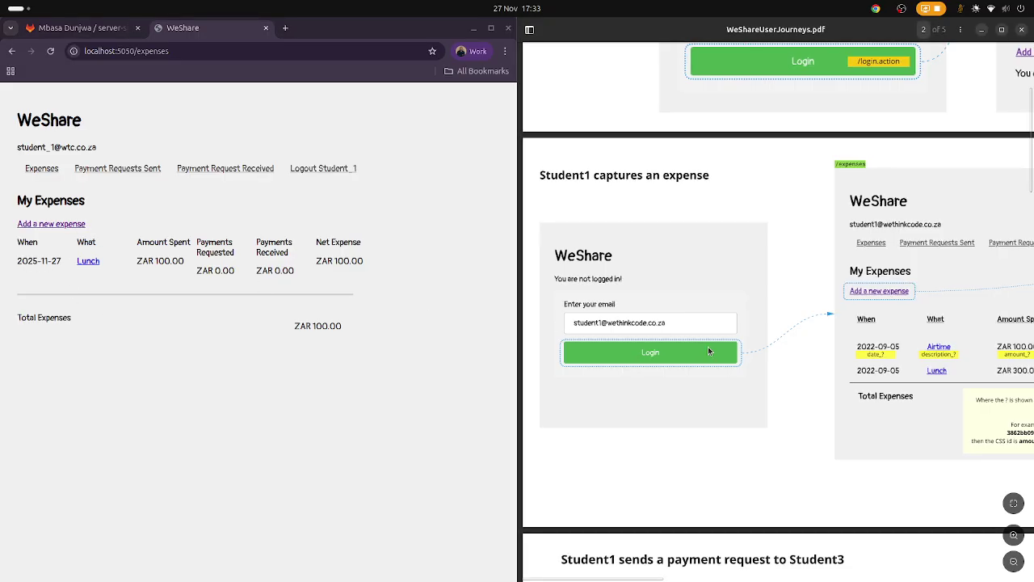
pyautogui.hscroll(5, 708, 350)
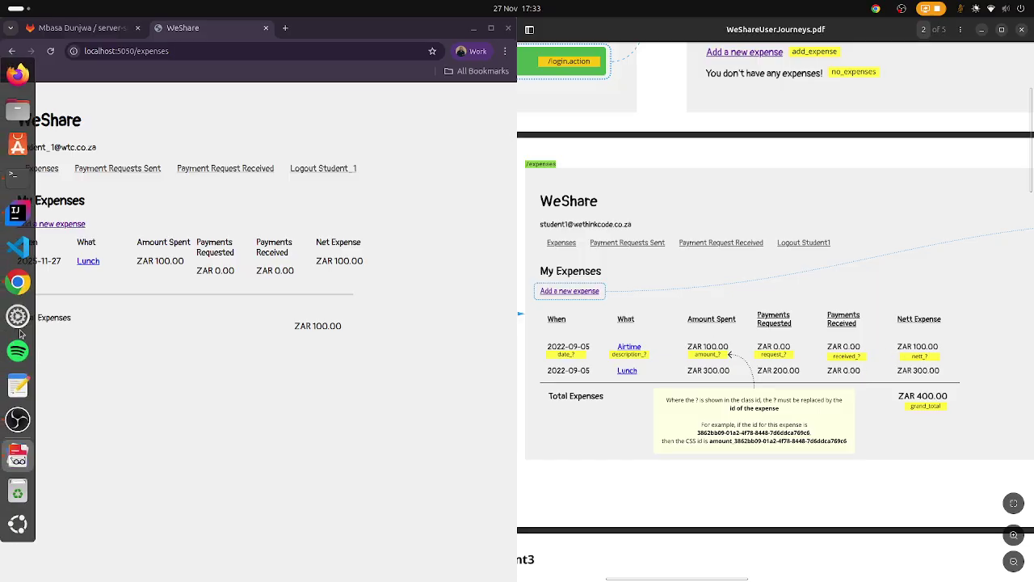
pyautogui.doubleClick(45, 261)
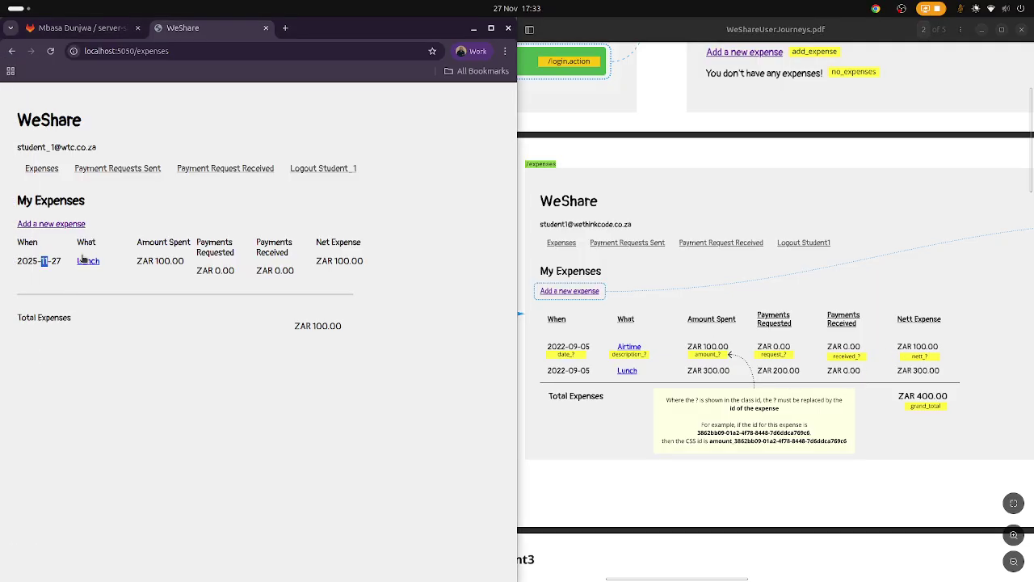
pyautogui.click(139, 260)
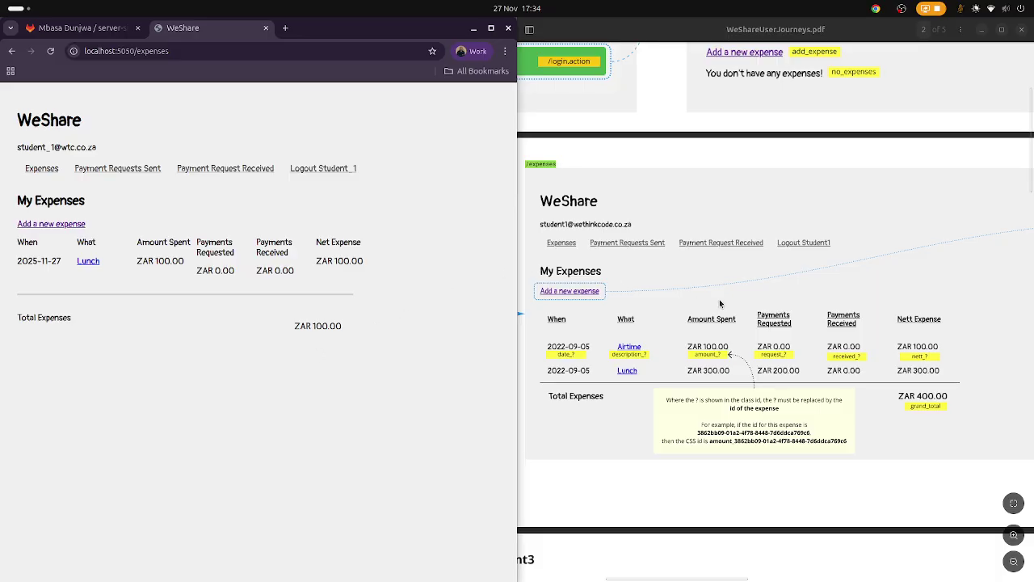
pyautogui.hscroll(-2, 699, 317)
pyautogui.hscroll(-6, 698, 316)
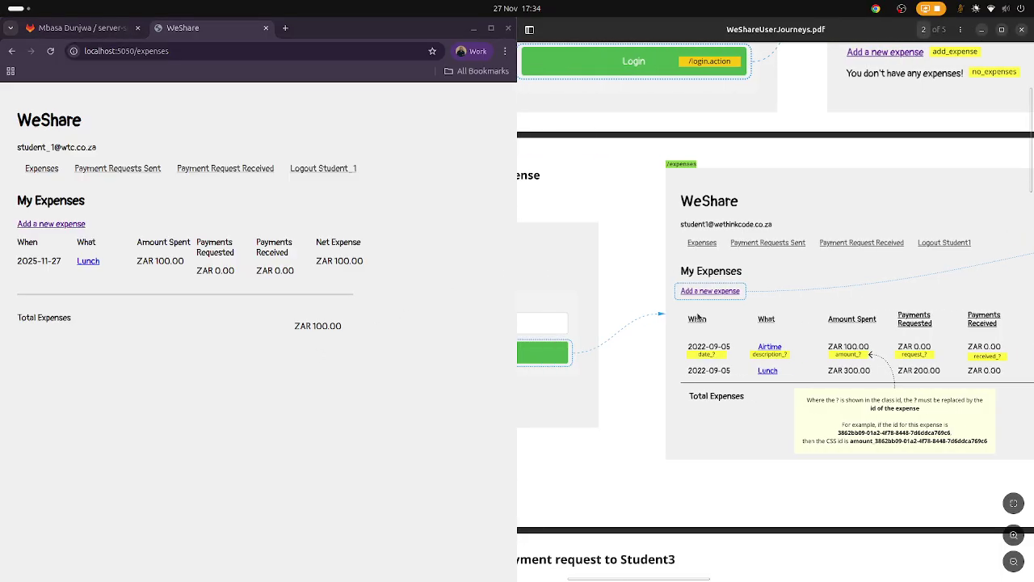
pyautogui.scroll(-4, 698, 317)
pyautogui.scroll(-5, 699, 317)
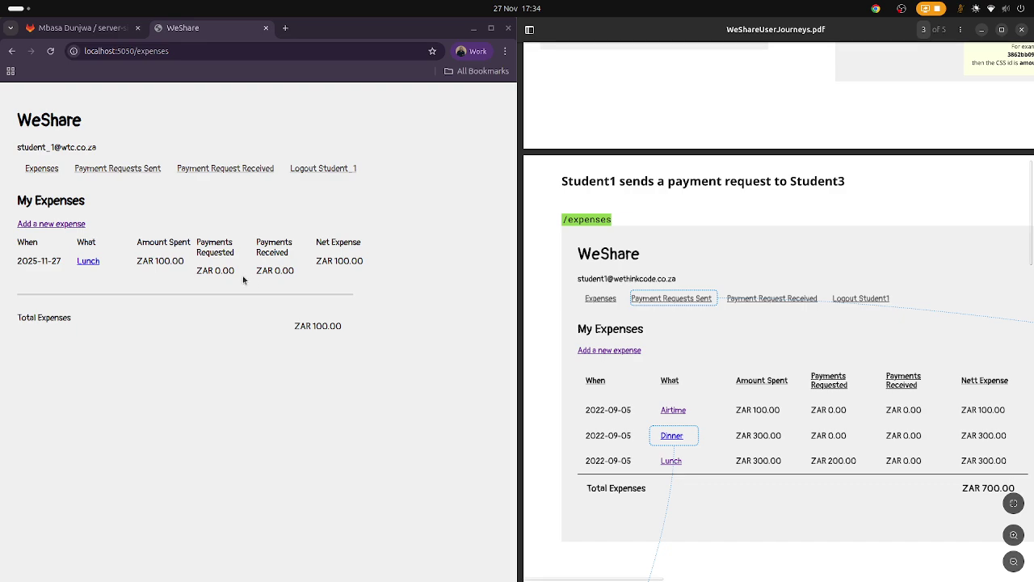
# Request ZAR 20.00 from Student_2 for the Lunch expense, settle by 27/11/2025.
pyautogui.click(89, 261)
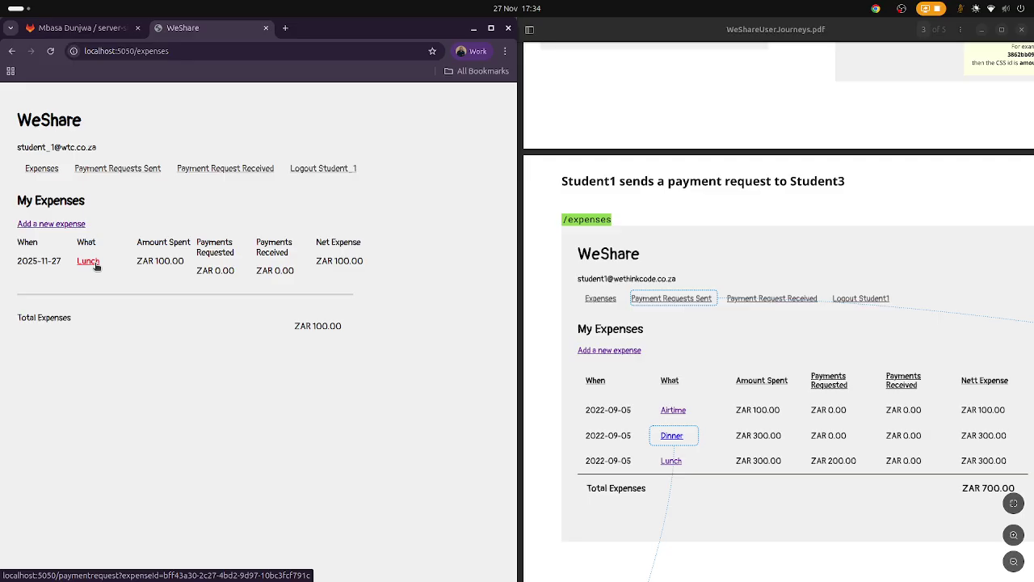
pyautogui.scroll(-1, 94, 262)
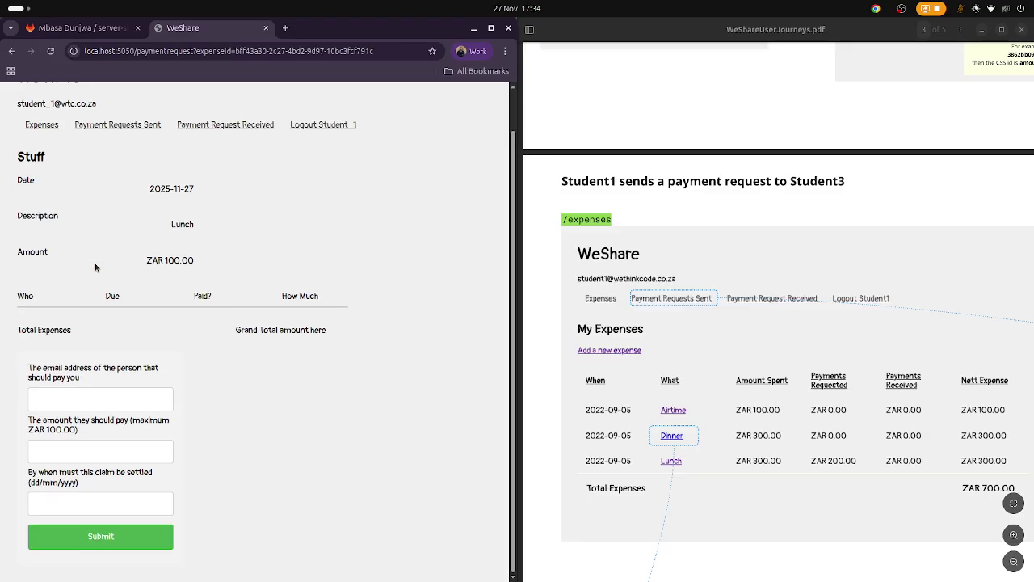
pyautogui.click(142, 405)
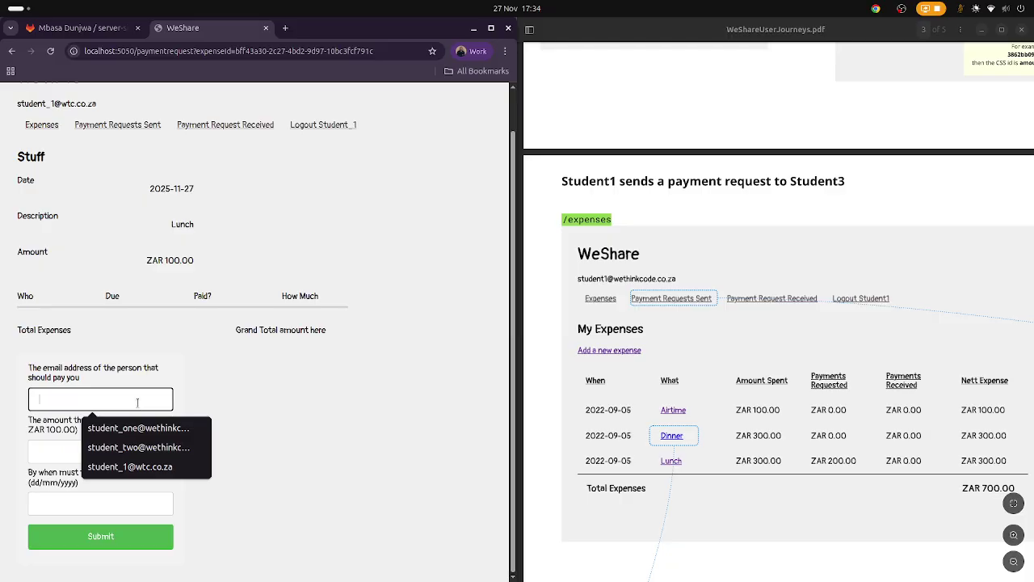
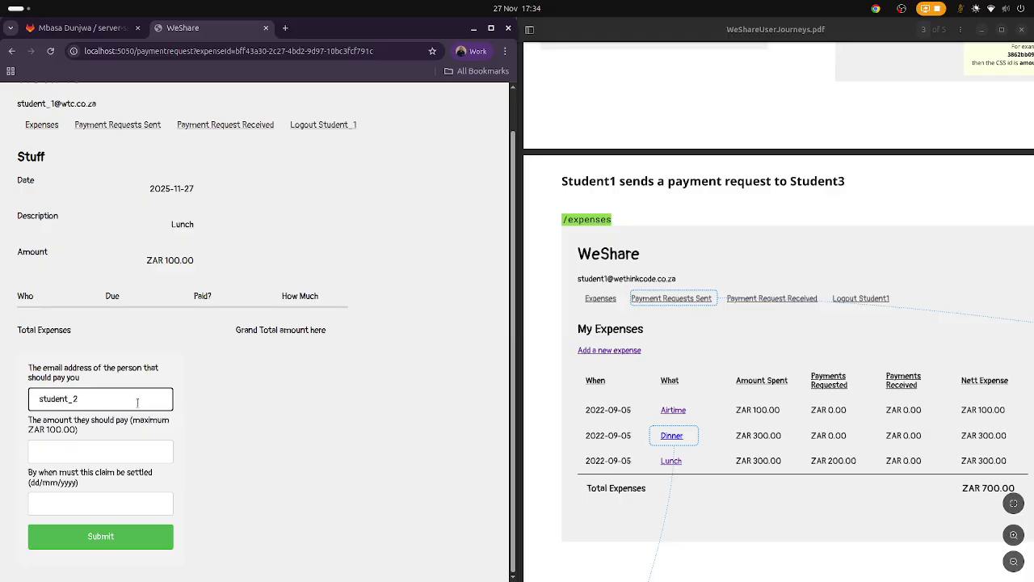
pyautogui.click(136, 457)
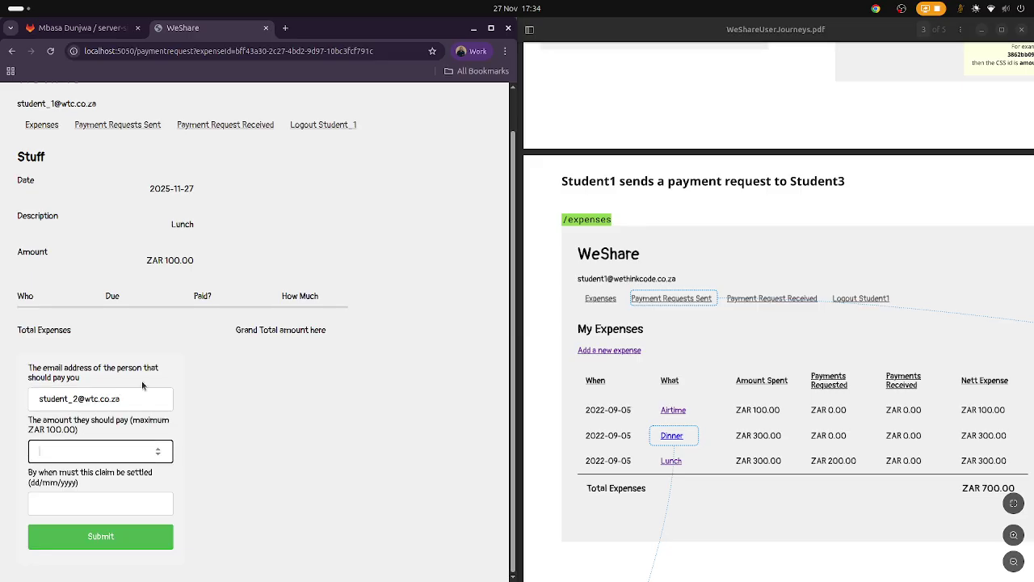
pyautogui.write('20')
pyautogui.click(116, 503)
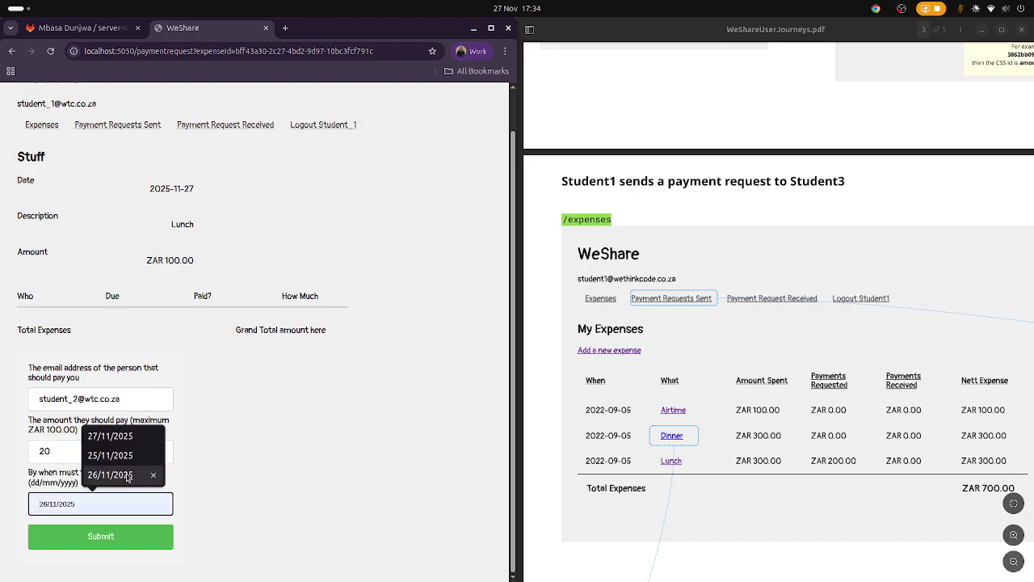
pyautogui.click(113, 436)
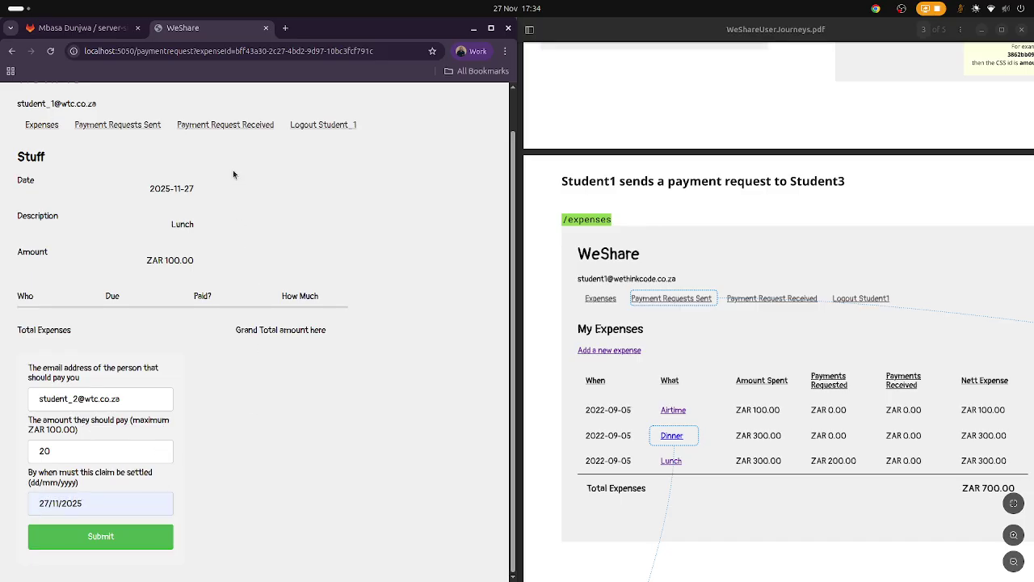
pyautogui.click(112, 538)
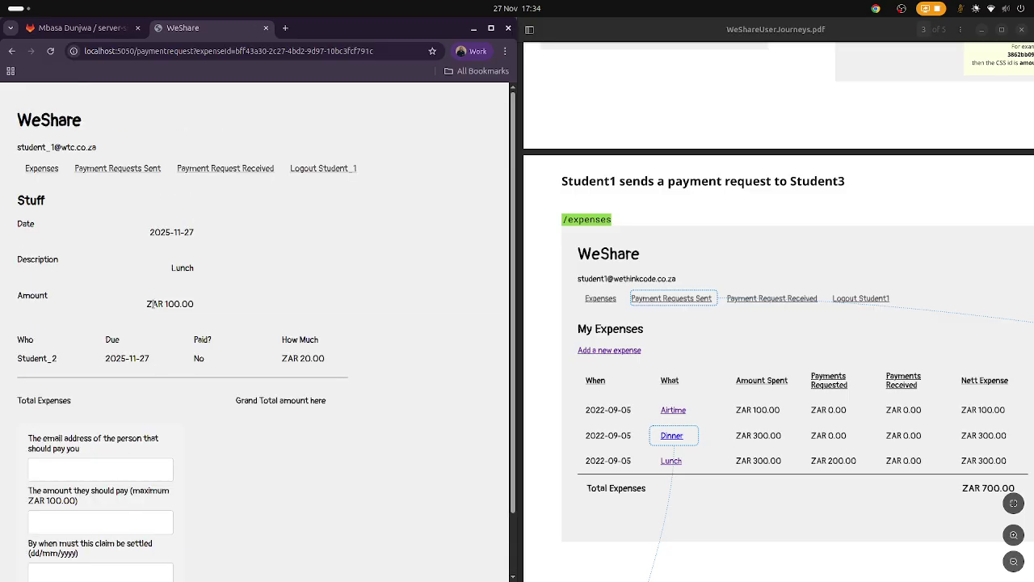
# Review Payment Requests Sent, return to Expenses, and log Student_1 out.
pyautogui.click(123, 170)
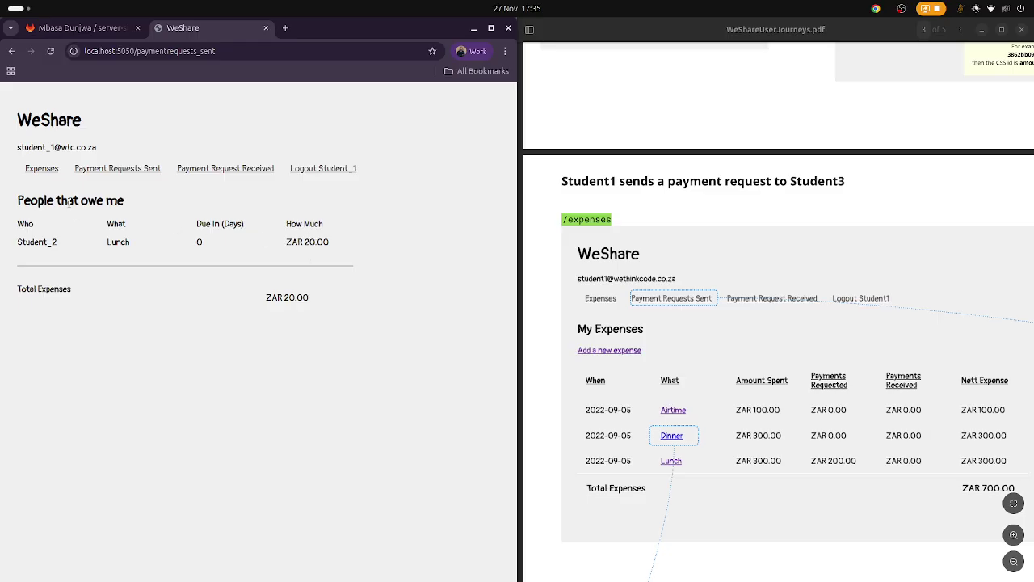
pyautogui.click(47, 171)
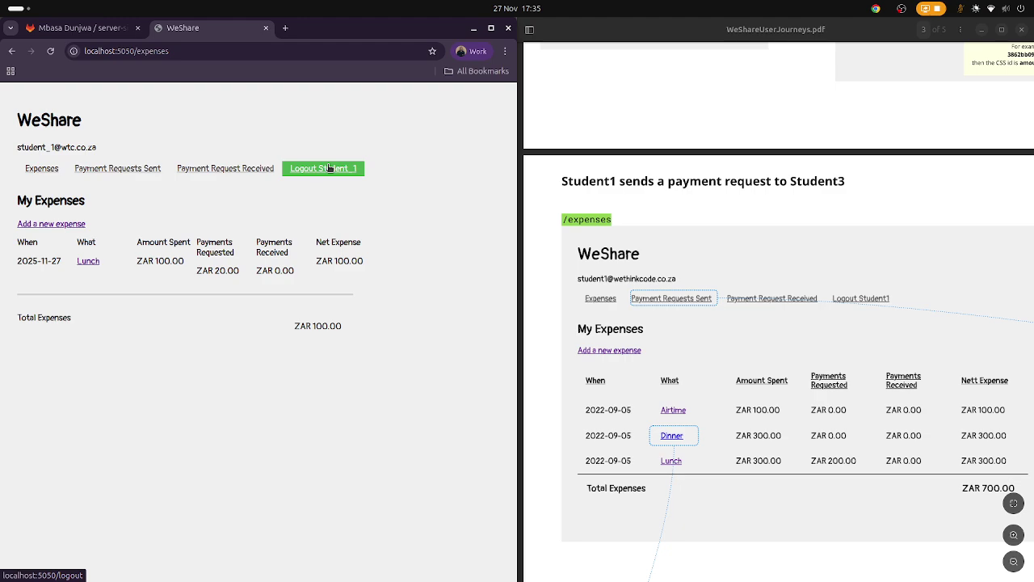
pyautogui.click(328, 168)
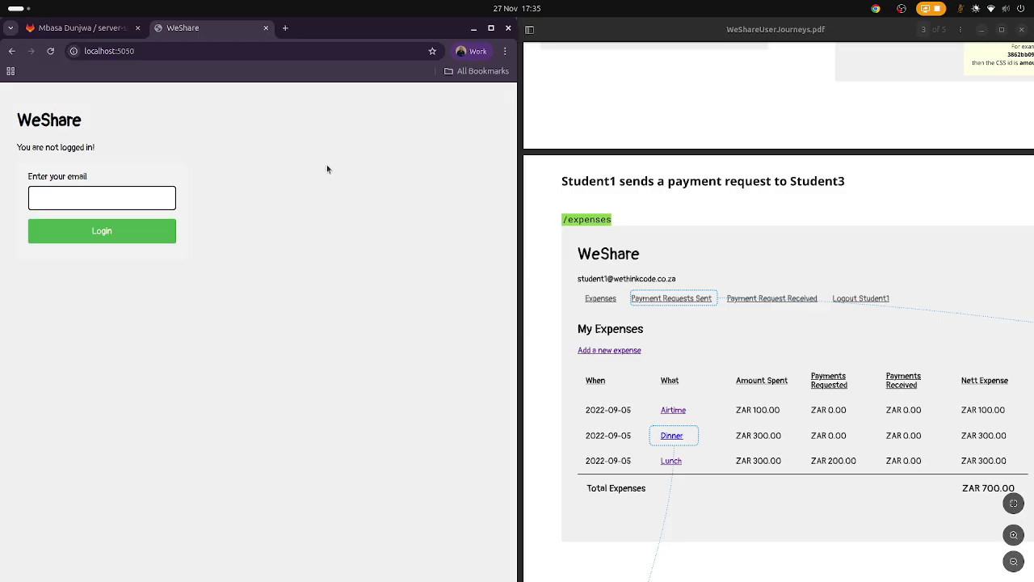
# Log in as Student_2 and view their received payment requests.
pyautogui.click(111, 202)
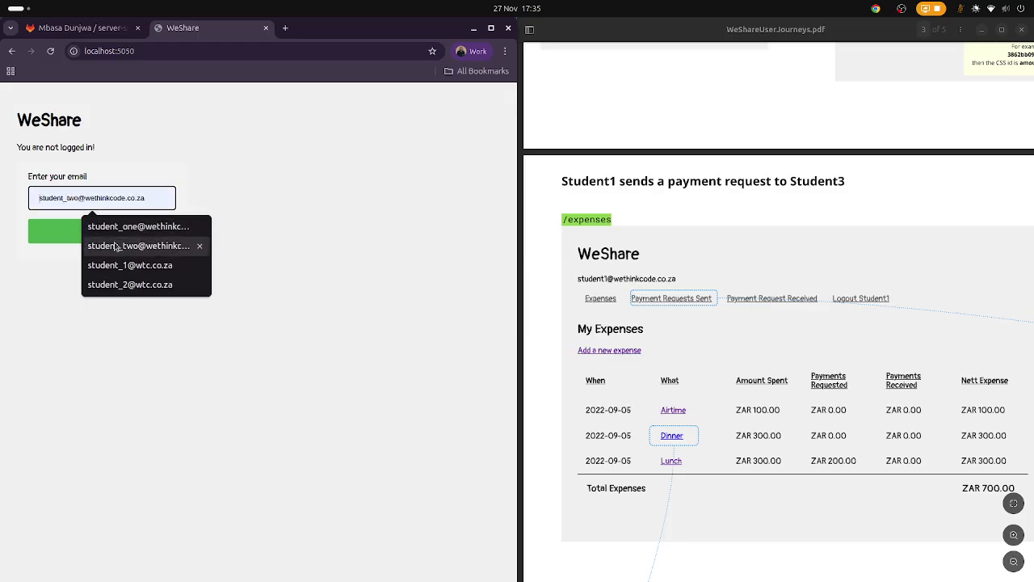
pyautogui.click(131, 288)
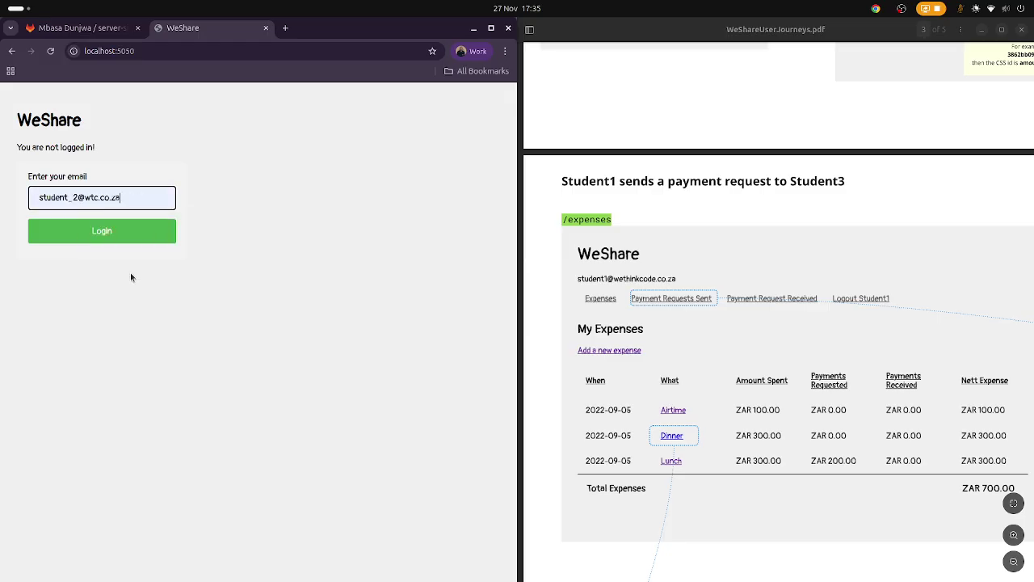
pyautogui.click(122, 231)
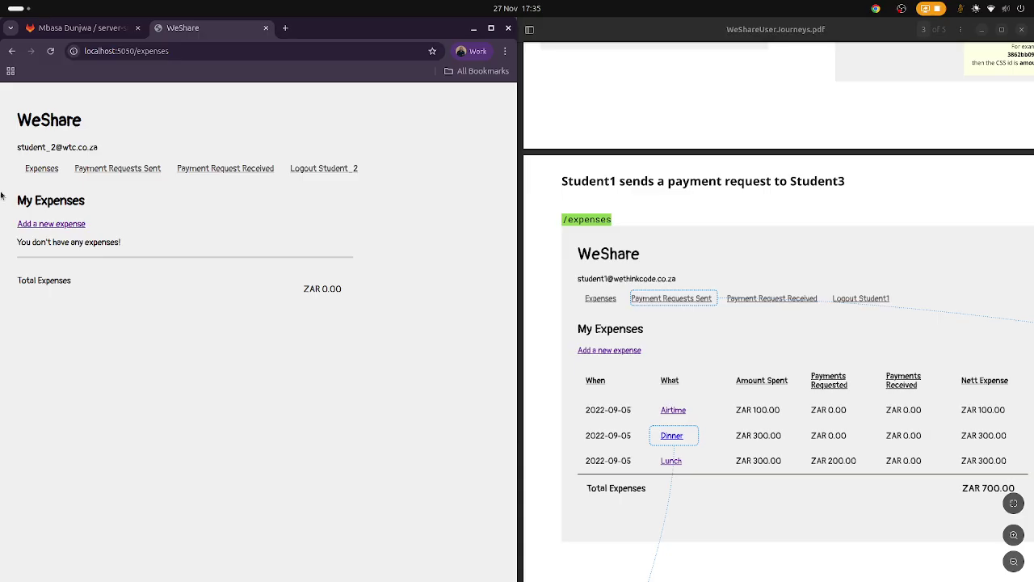
pyautogui.click(114, 167)
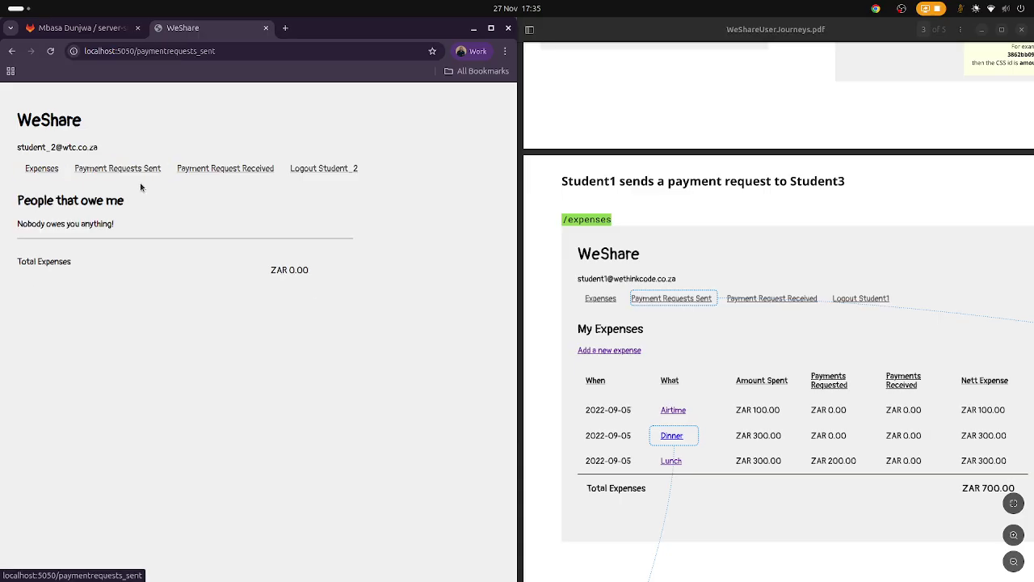
pyautogui.click(222, 170)
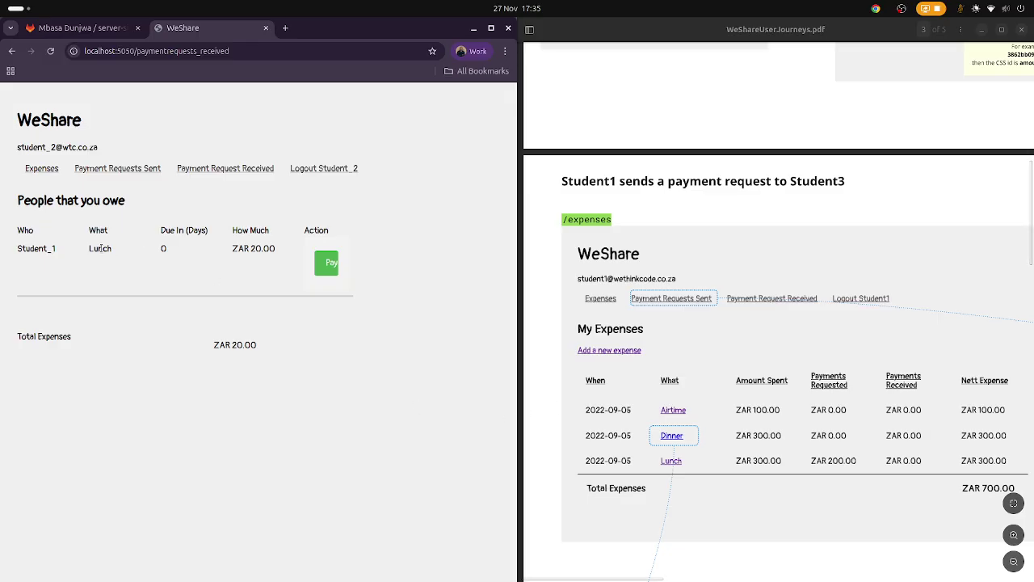
# Pay the ZAR 20.00 Lunch request, check Student_2's expenses, and log out.
pyautogui.doubleClick(163, 248)
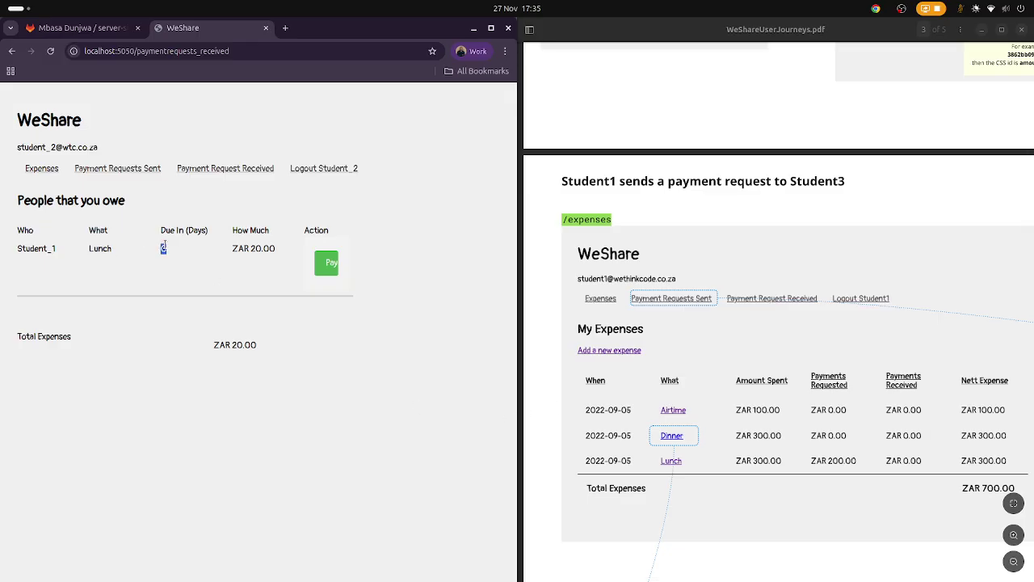
pyautogui.click(234, 248)
pyautogui.moveTo(235, 248); pyautogui.dragTo(278, 255)
pyautogui.click(278, 255)
pyautogui.click(323, 262)
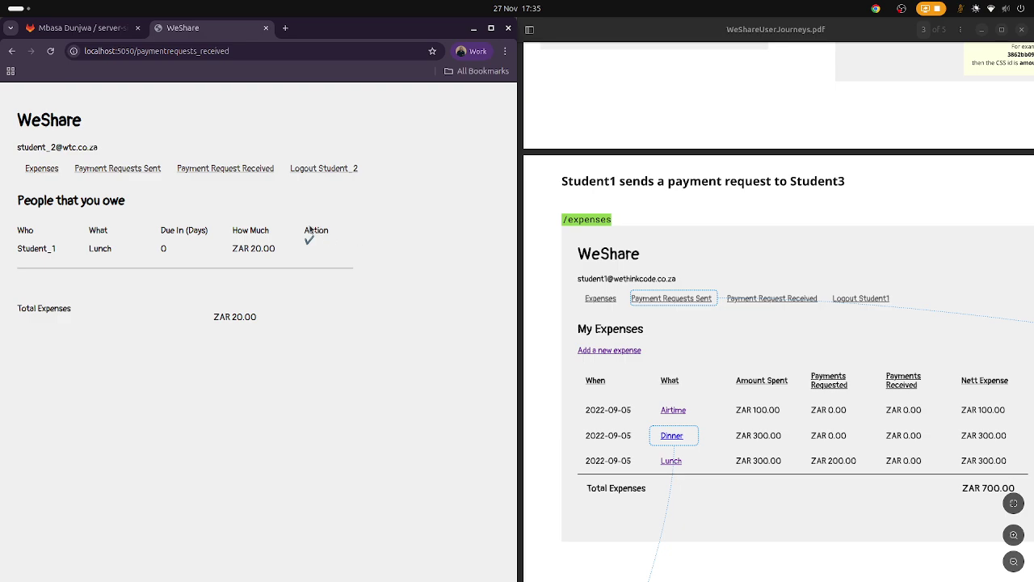
pyautogui.click(50, 168)
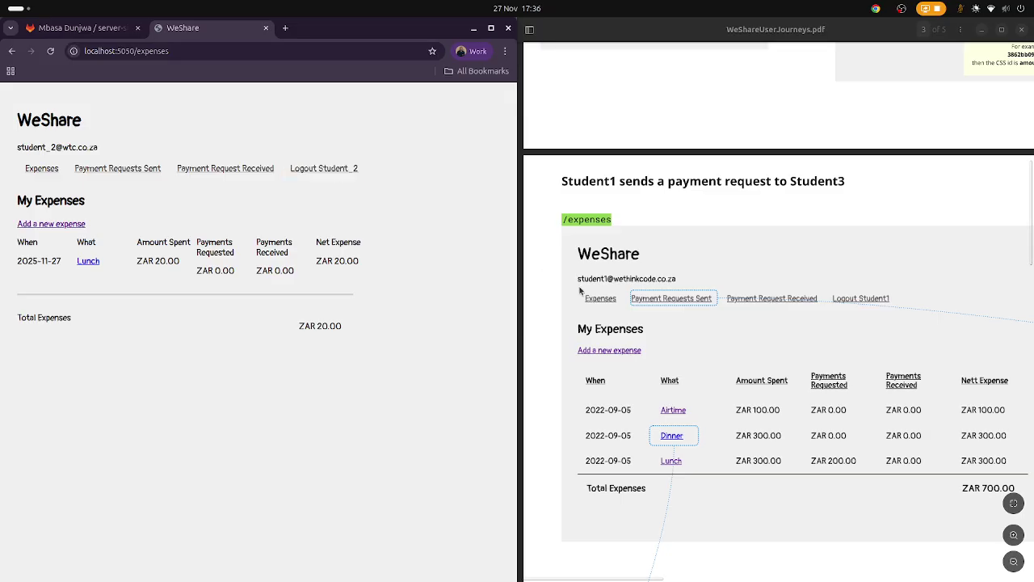
pyautogui.click(324, 168)
# Log back in as Student_1 and check the ZAR 80.00 expense total.
pyautogui.click(94, 199)
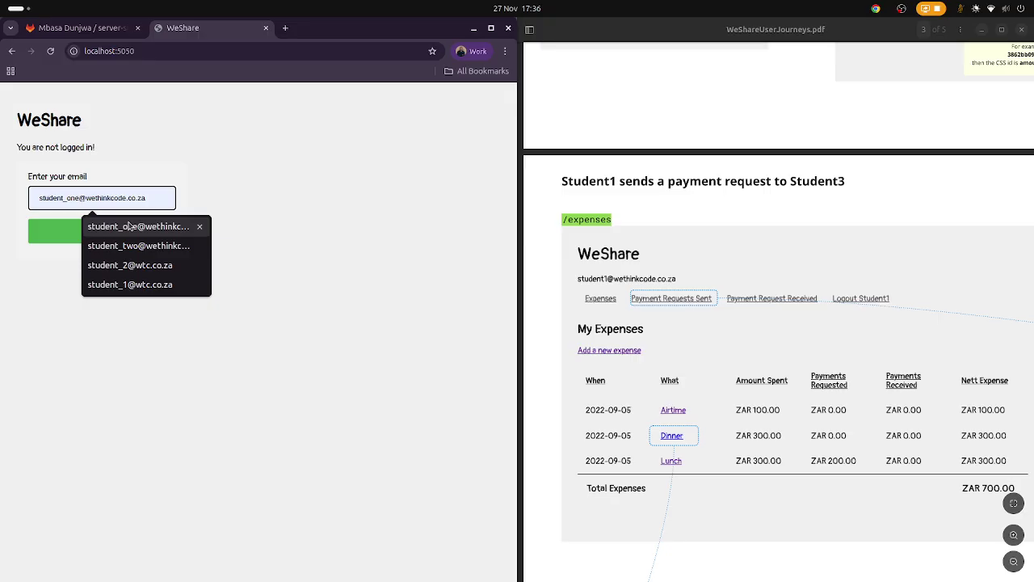
pyautogui.click(129, 284)
pyautogui.click(129, 237)
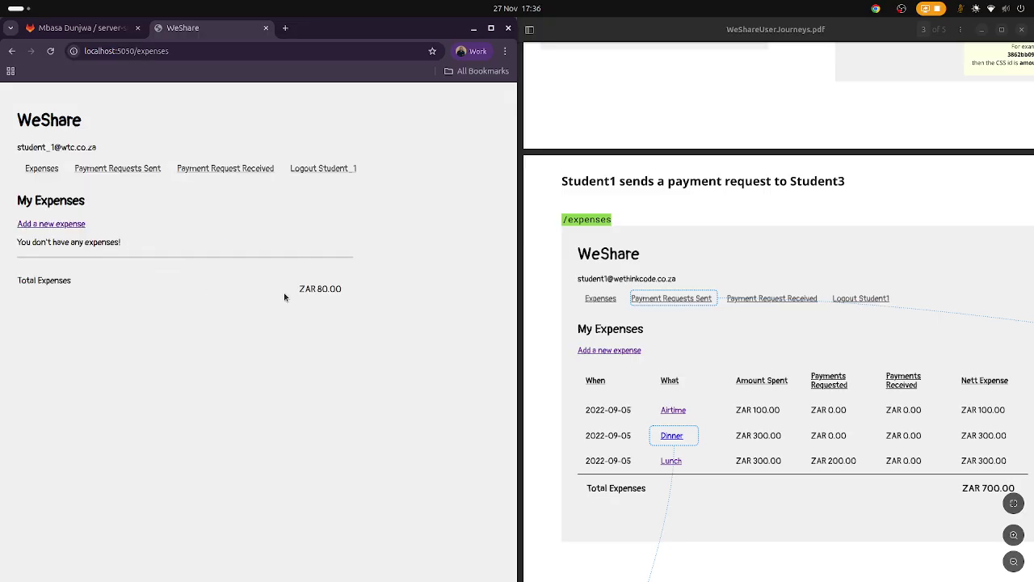
pyautogui.moveTo(299, 290); pyautogui.dragTo(342, 296)
# Confirm Student_2 owes ZAR 20.00 under Payment Requests Sent, then bring OBS Studio forward.
pyautogui.click(153, 168)
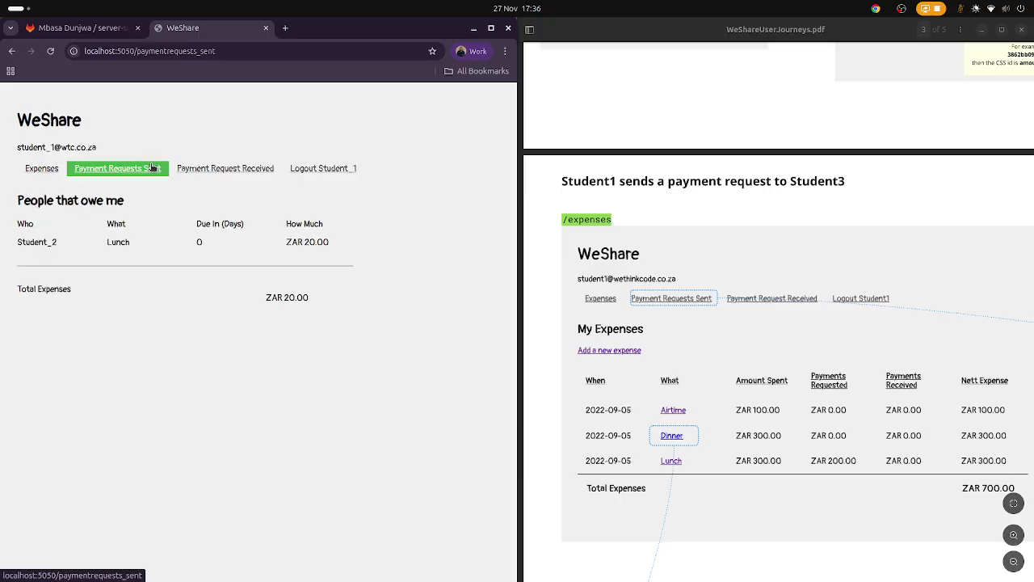
pyautogui.moveTo(337, 244); pyautogui.dragTo(286, 240)
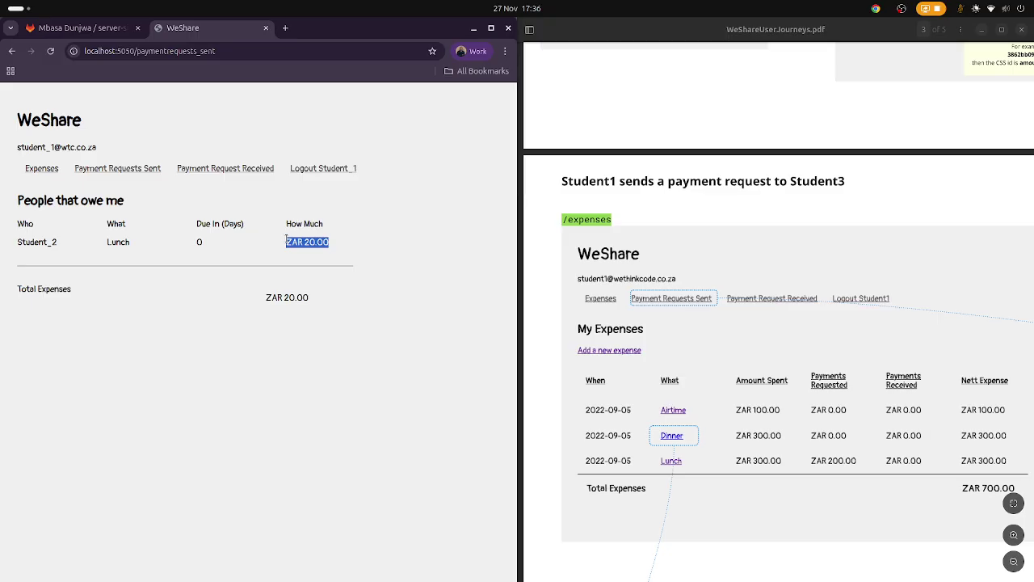
pyautogui.moveTo(4, 379)
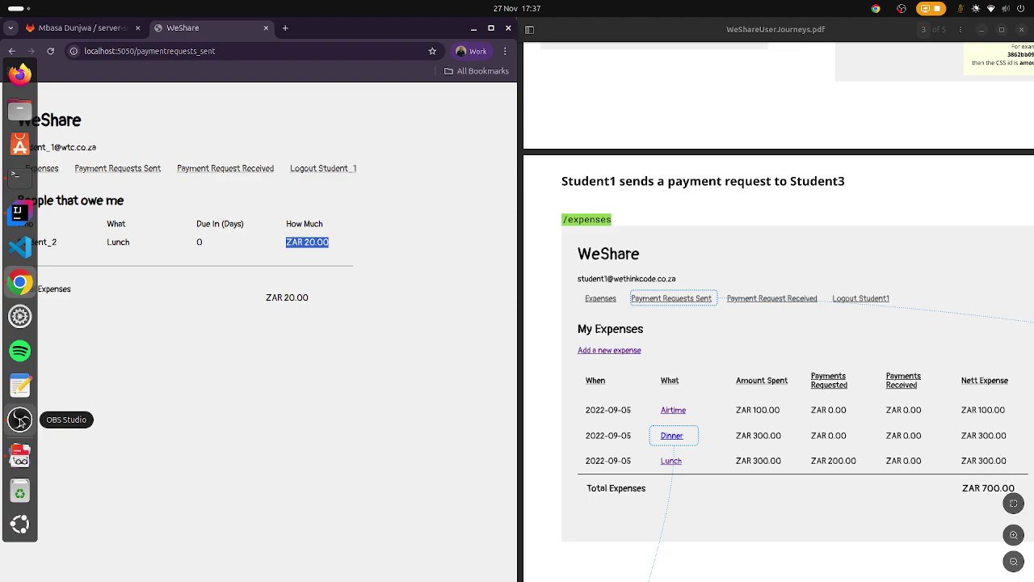
pyautogui.click(20, 420)
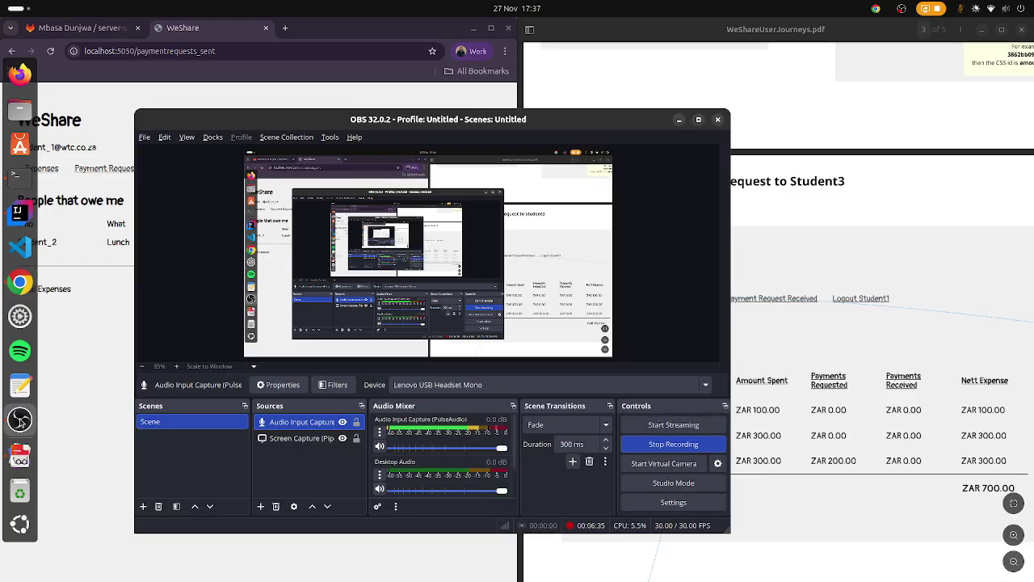